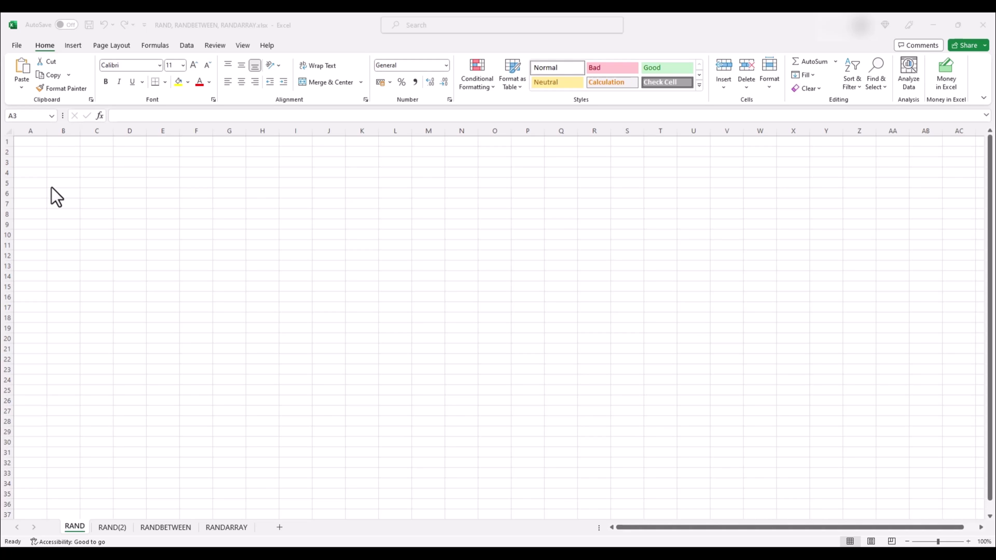
- Enter =RAND() in B5 on the RAND sheet, giving the random decimal 0.553672
click(57, 183)
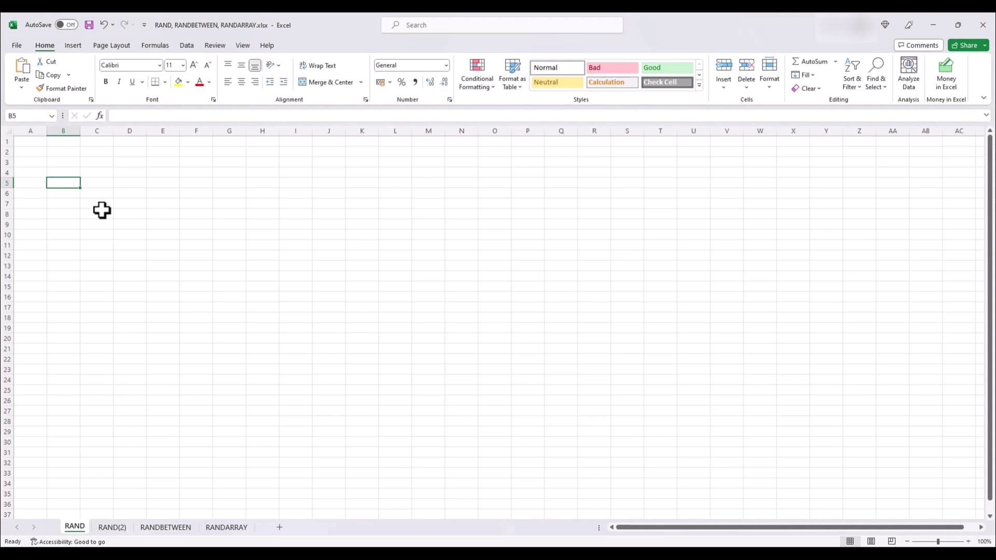
text(=rand)
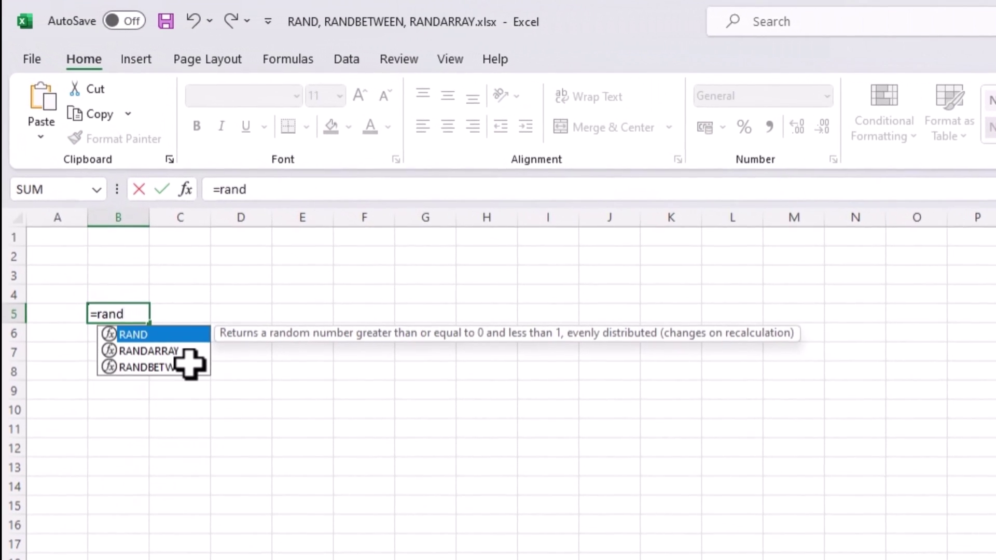
key(Tab)
text())
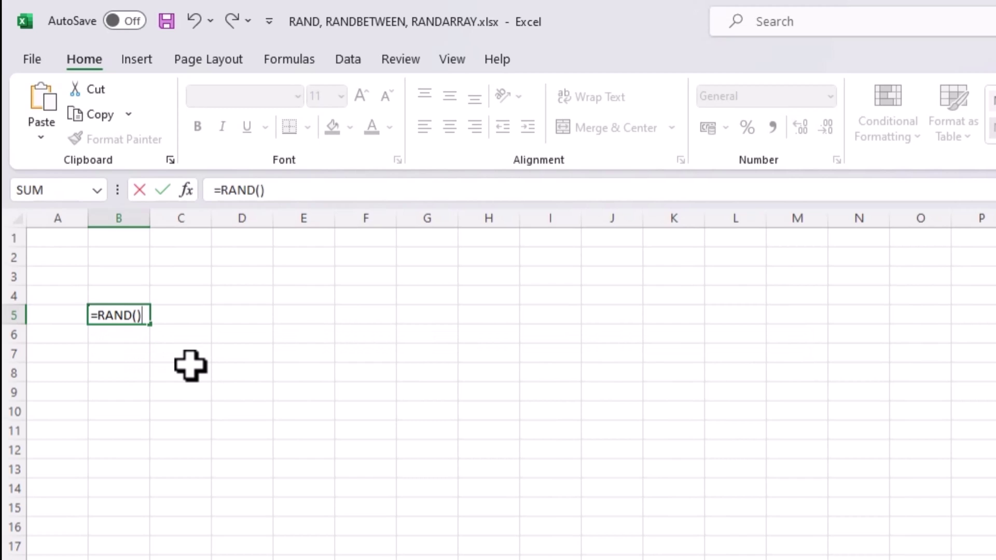
key(Return)
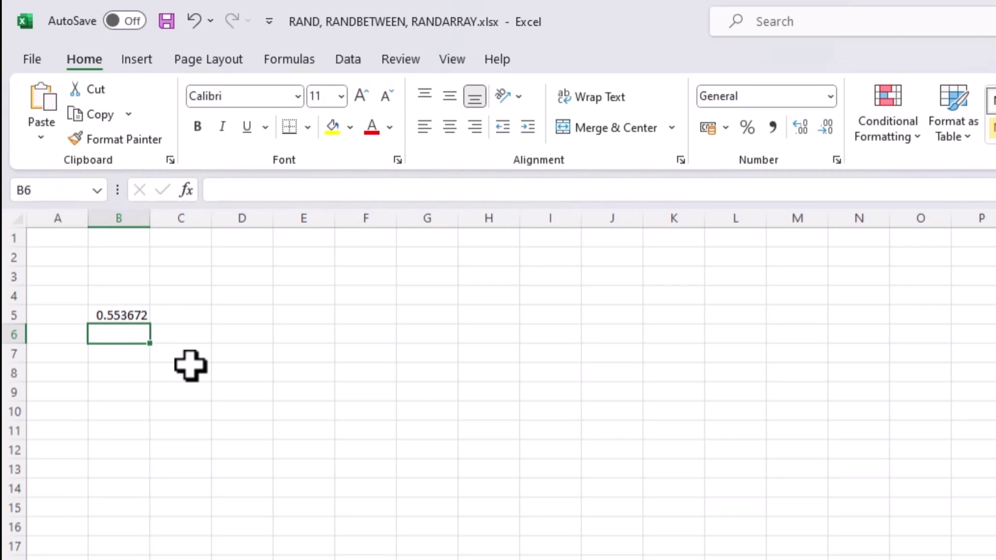
key(Down)
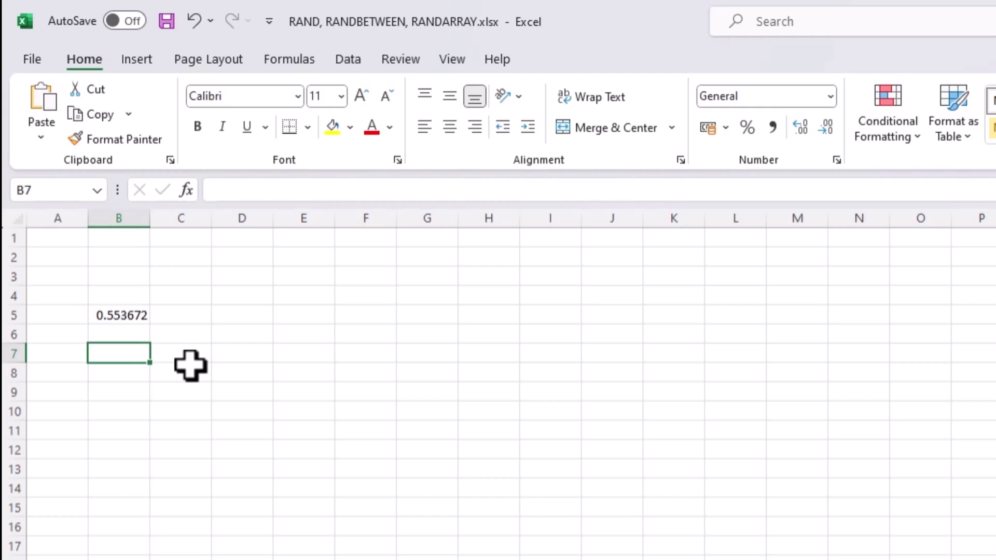
- Enter =SUM(2,3) in B7, showing 5, as B5's RAND value recalculates to 0.789698
text(=s)
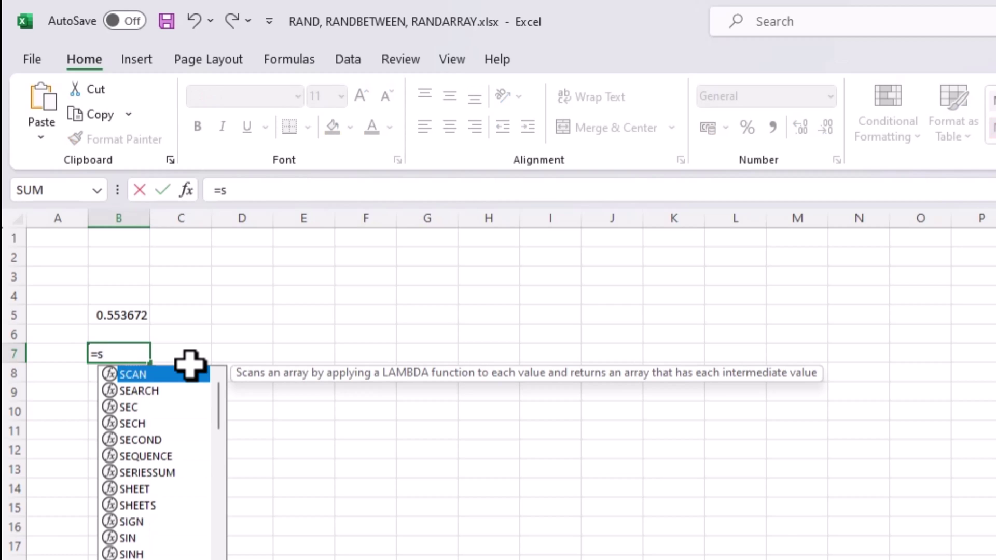
text(um)
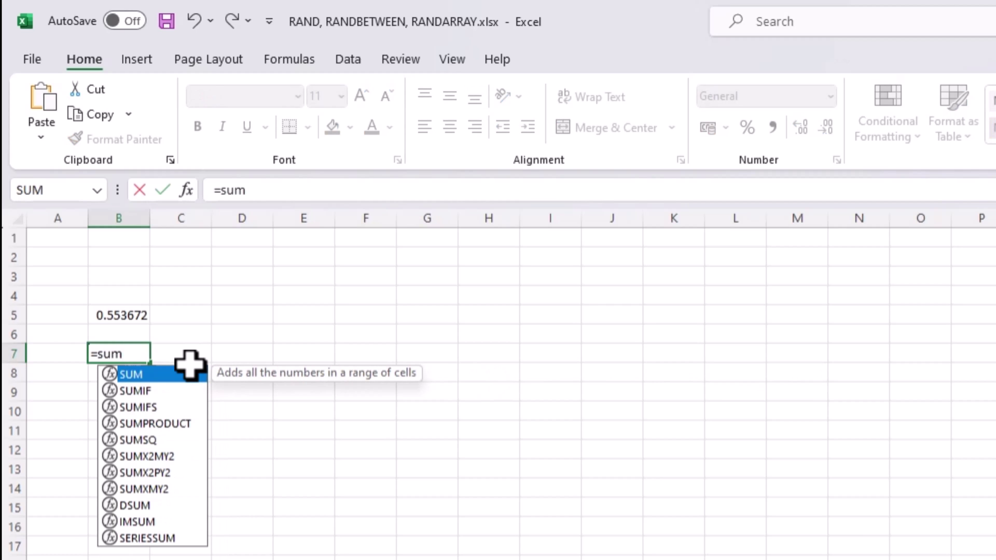
key(Tab)
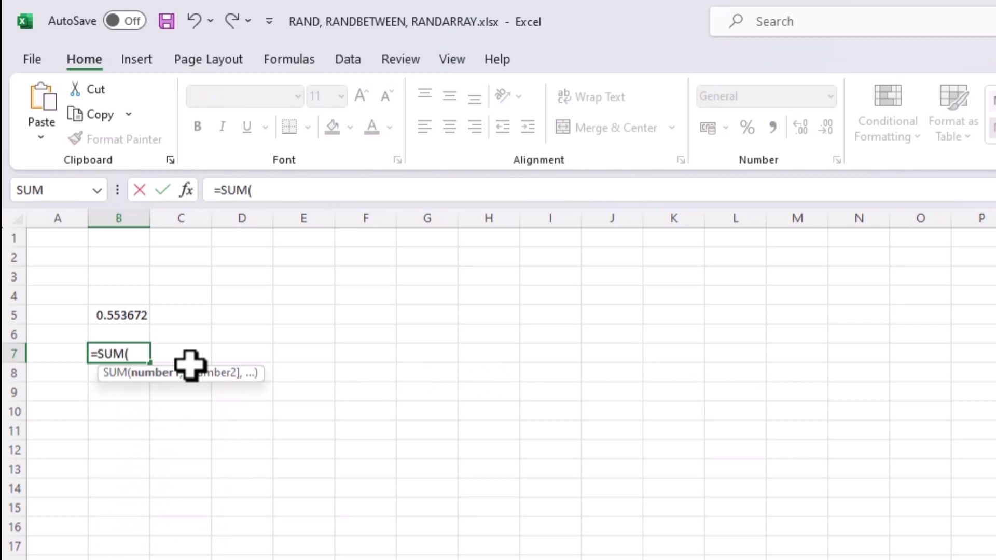
text(2,3)
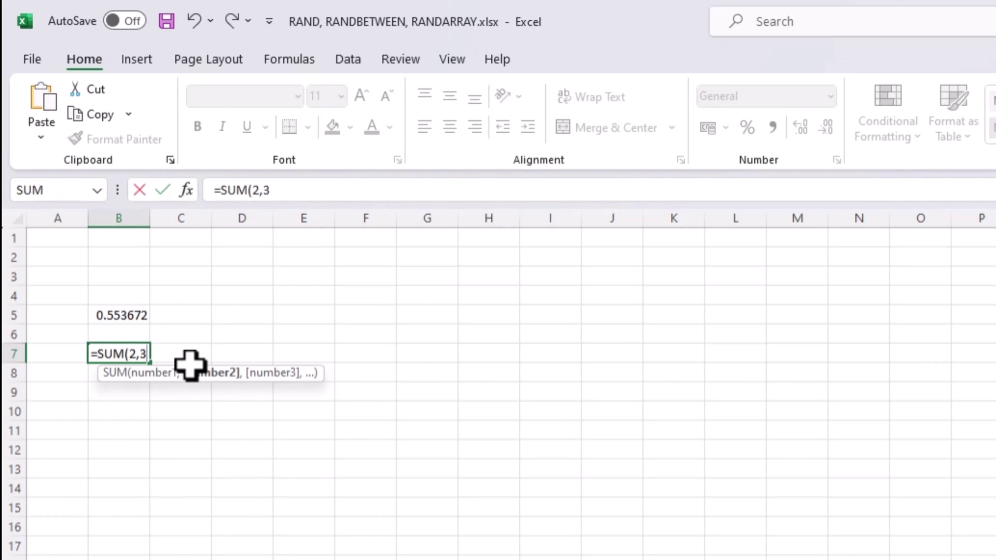
text())
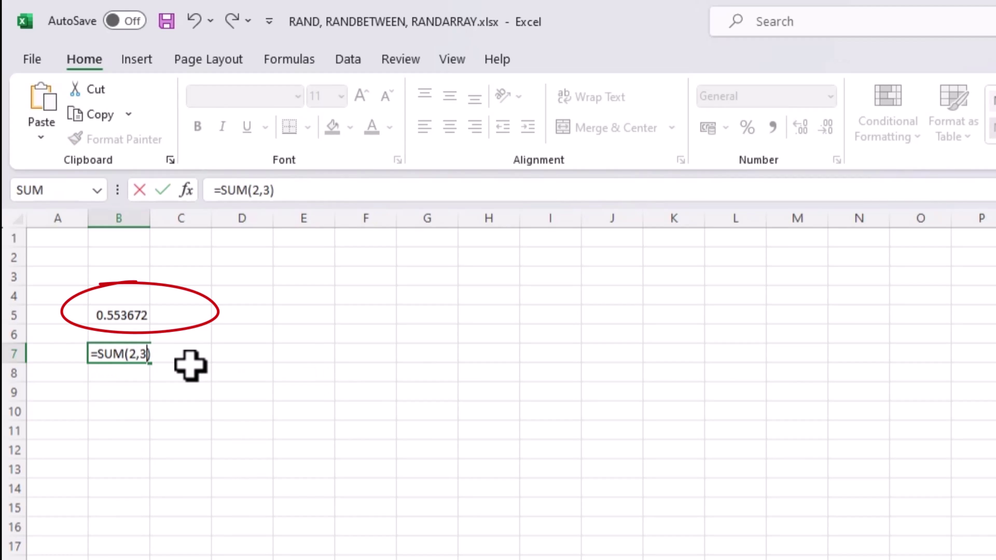
key(Return)
key(Return)
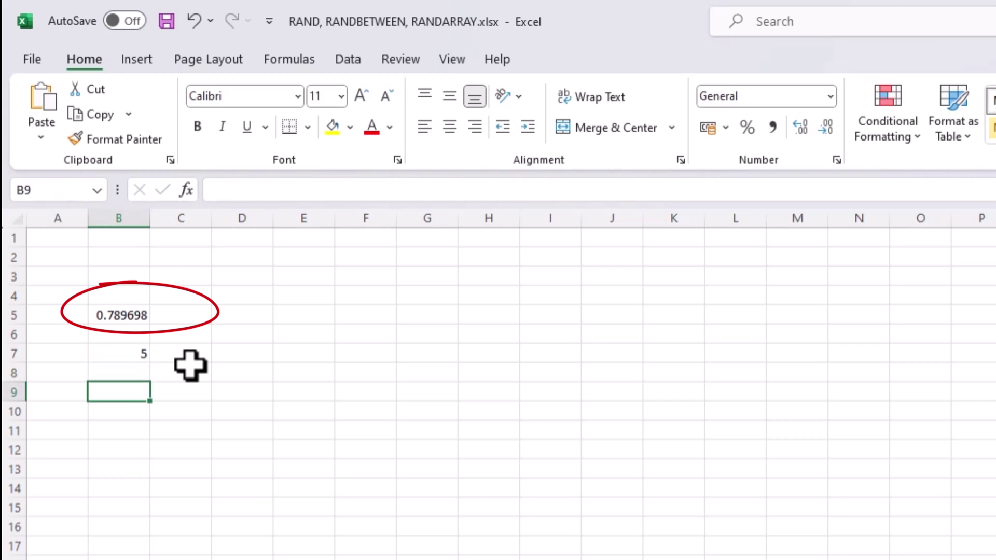
- Enter a RAND formula in B9 and convert it with F9 into the fixed value 0.457802
text(=rand)
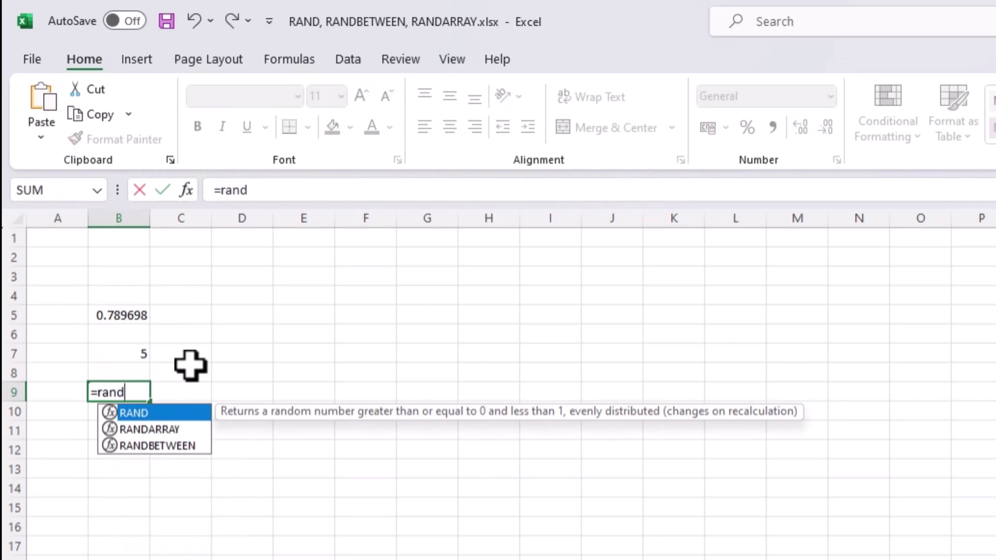
key(Tab)
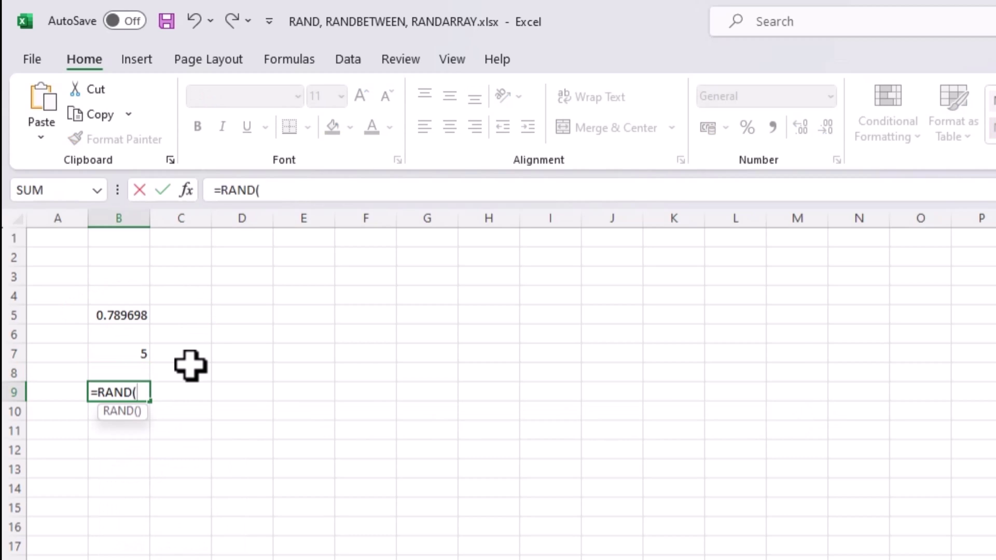
text())
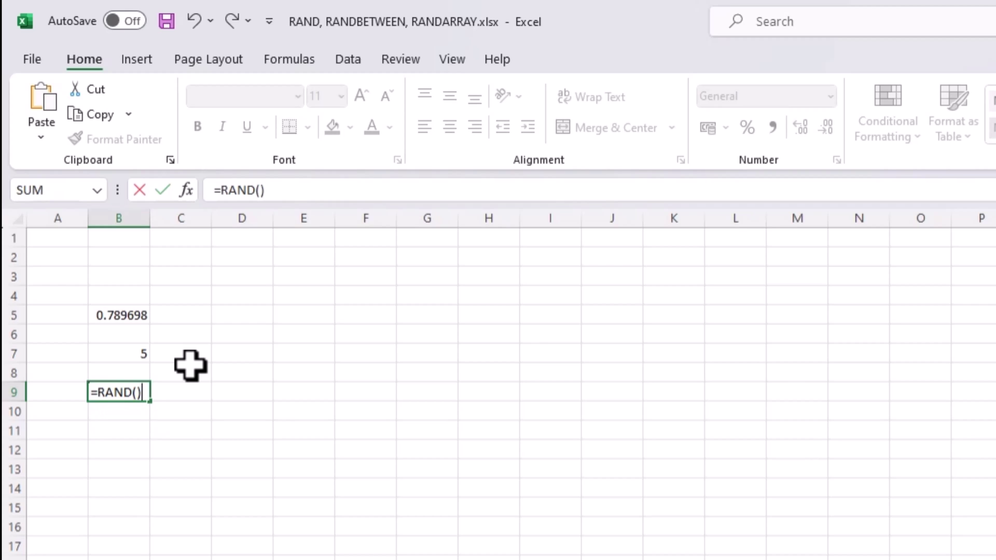
key(F9)
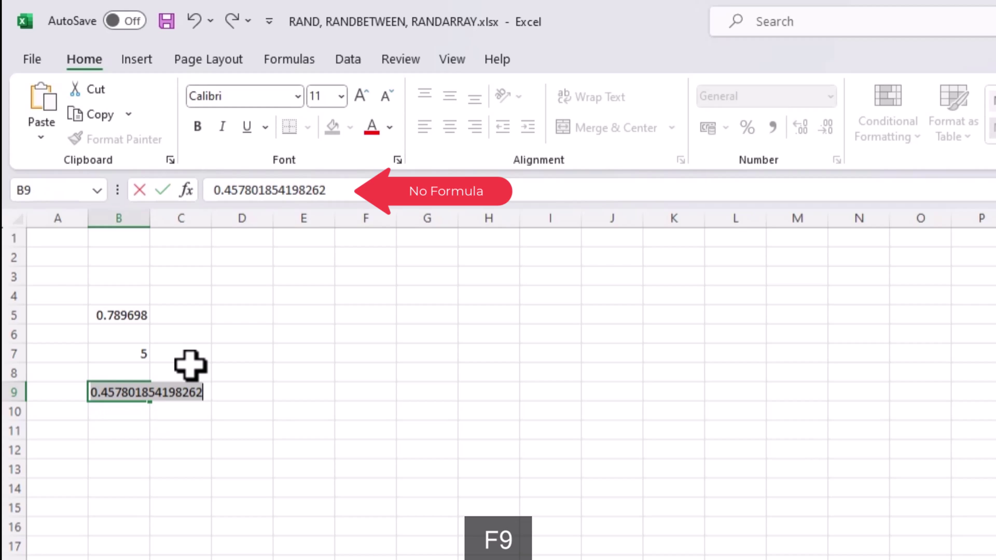
key(Return)
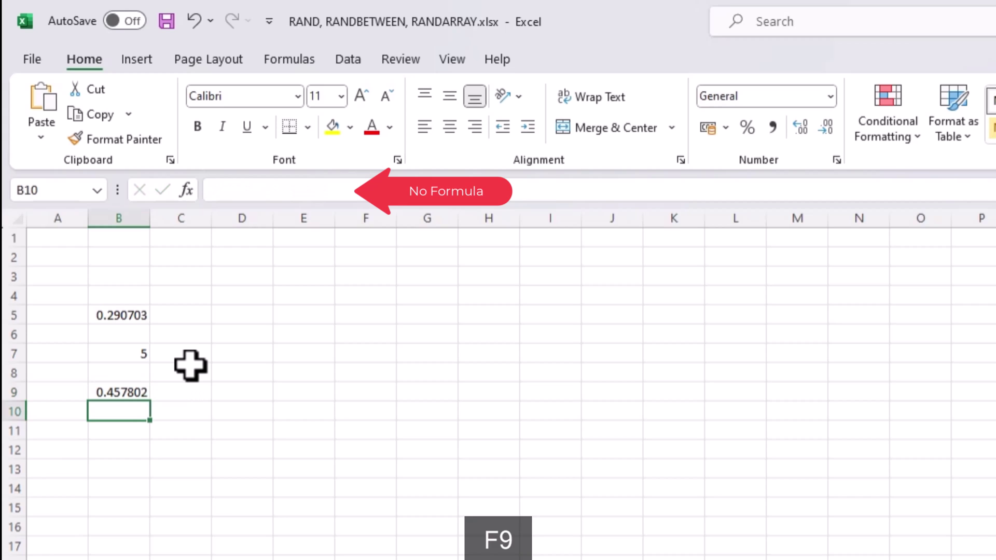
key(Up)
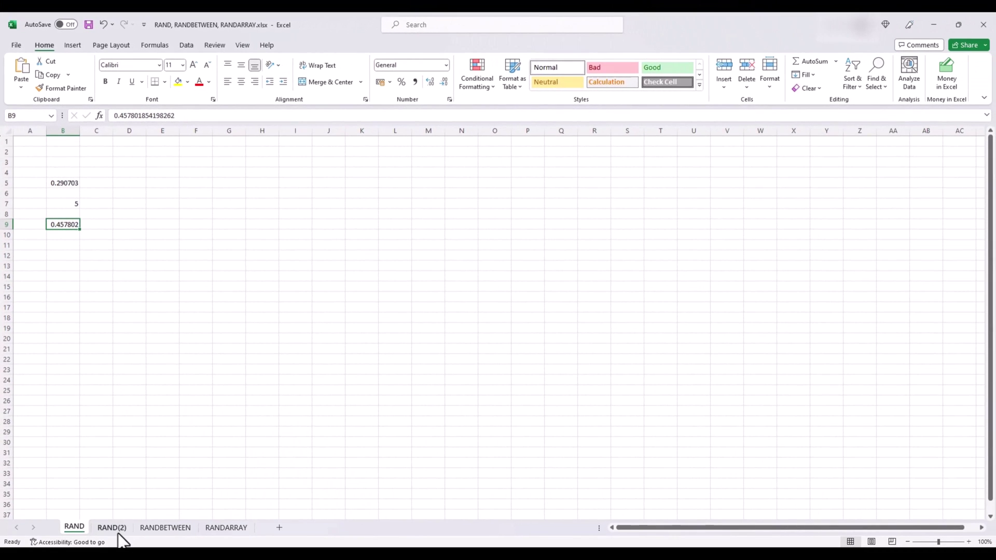
- On the RAND(2) sheet, head column B 'ID' and enter =RAND() in B2
click(112, 528)
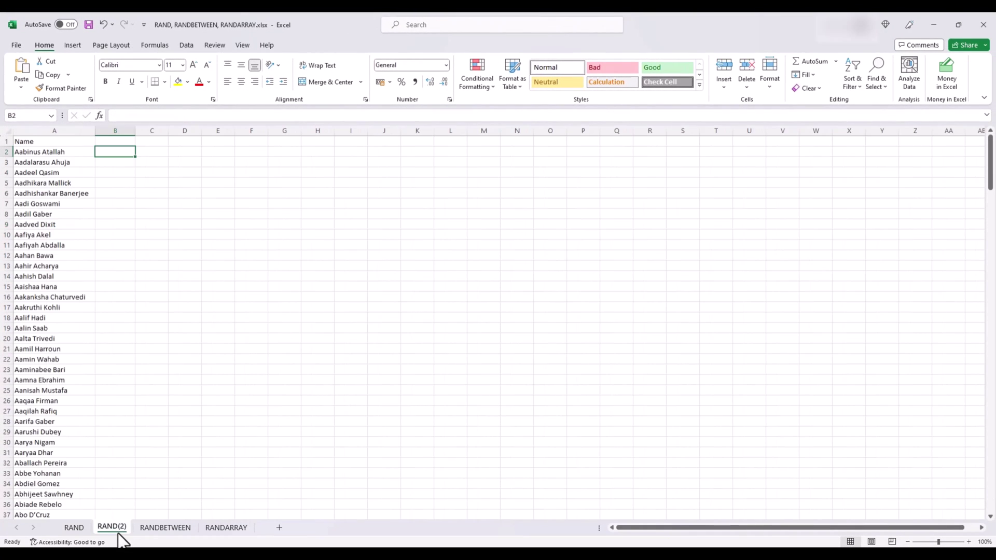
click(100, 142)
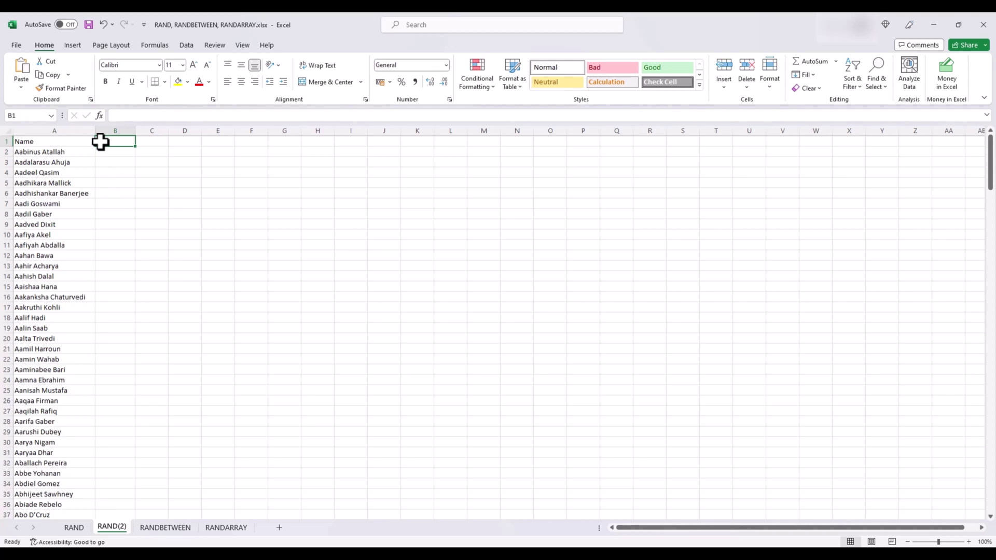
text(ID)
key(Return)
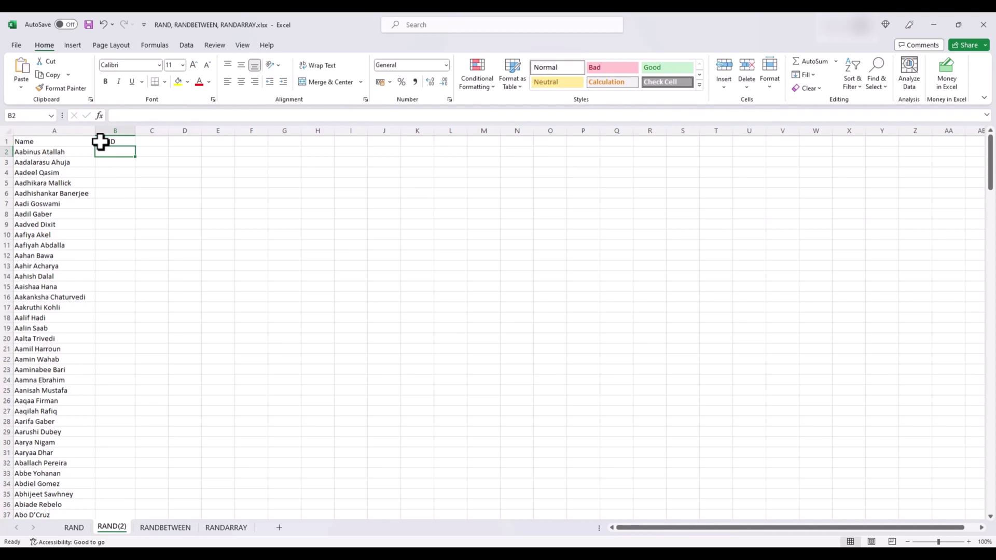
text(=RAND()
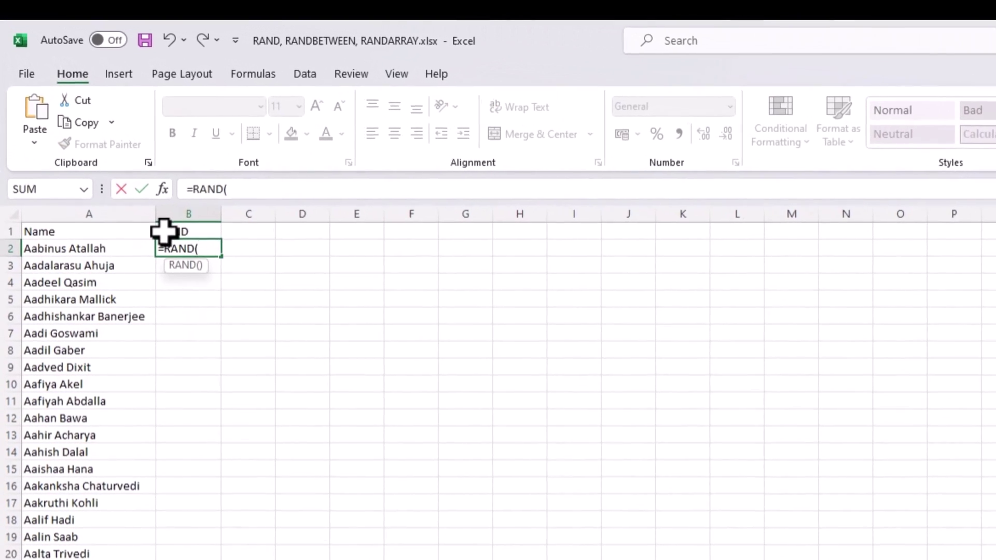
key(Return)
- Copy the RAND formula from B2 down column B to row 251 beside every name
key(Up)
key(ctrl+c)
key(Left)
key(ctrl+Down)
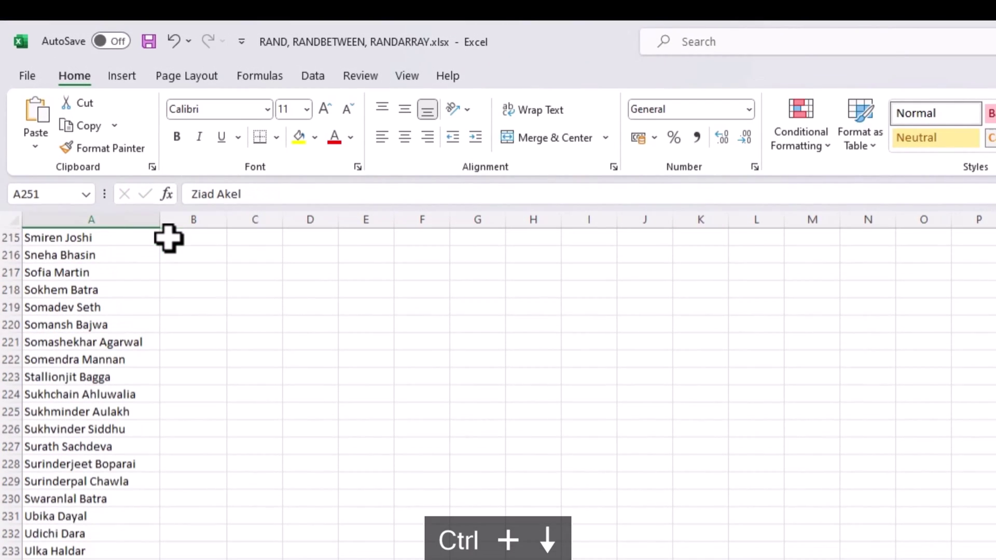
key(Right)
key(ctrl+shift+Up)
key(ctrl+v)
- Add filter dropdowns to the Name and ID header cells
key(ctrl+Up)
key(Left)
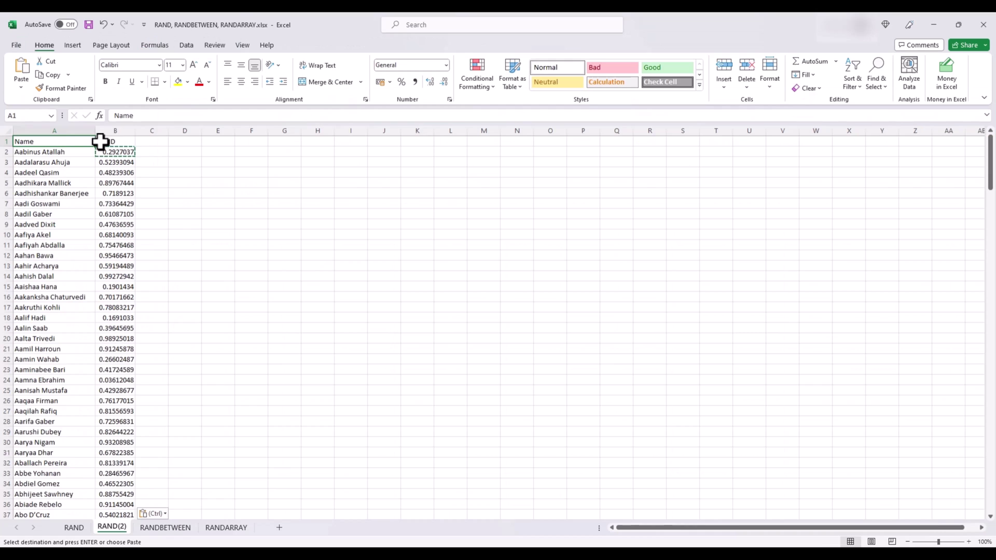
key(shift+Right)
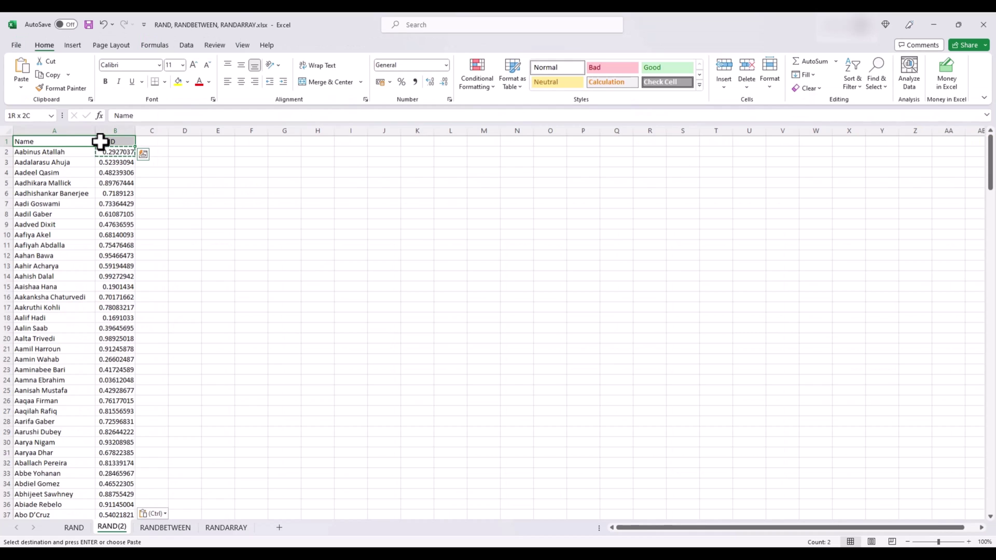
key(ctrl+shift+l)
- Sort the name list by the RAND column smallest to largest, shuffling the names randomly
click(100, 141)
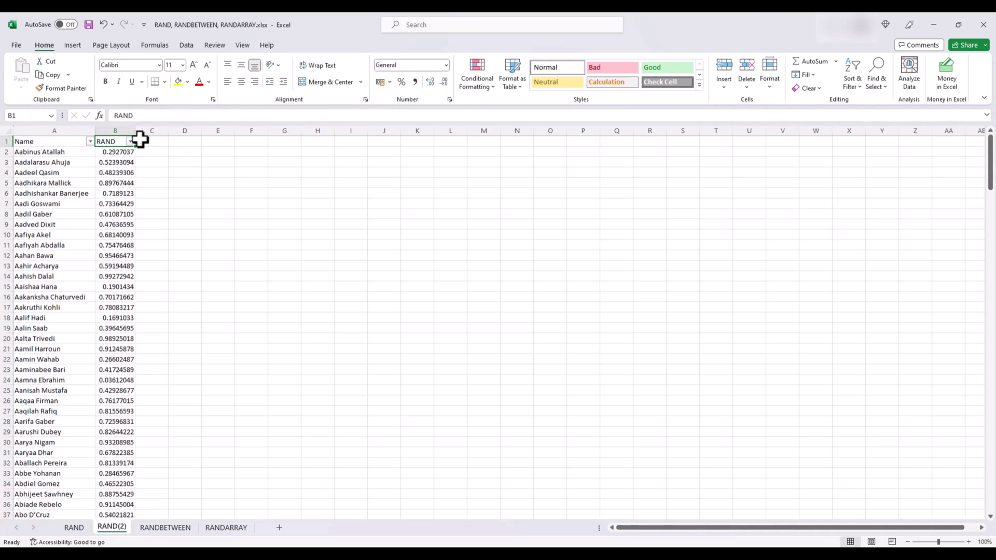
click(131, 142)
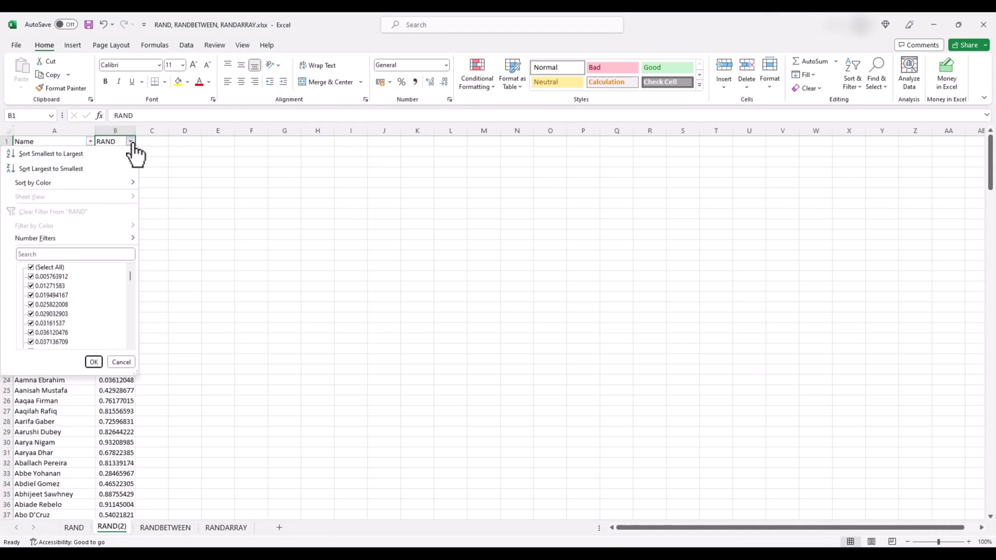
click(108, 155)
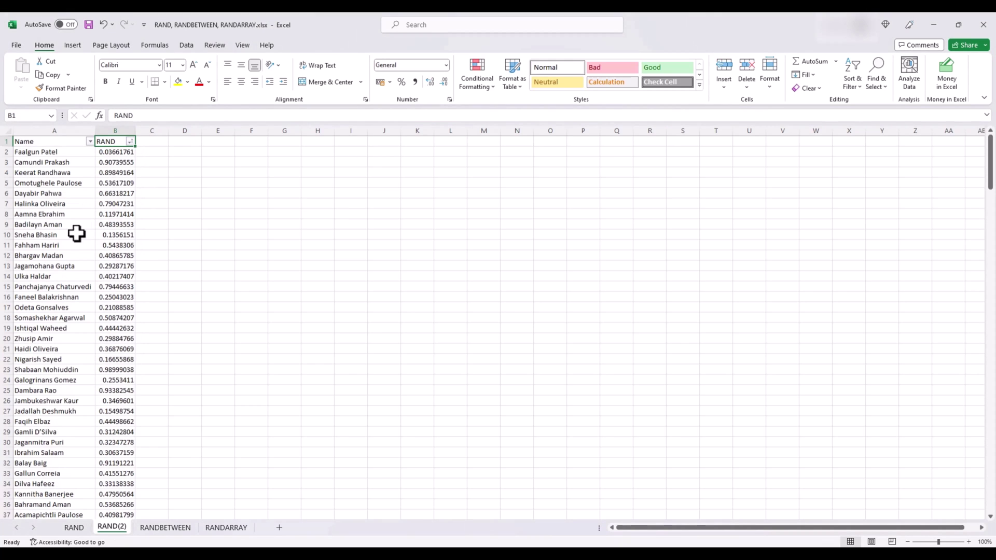
scroll(58, 262, down, 3)
scroll(56, 261, down, 9)
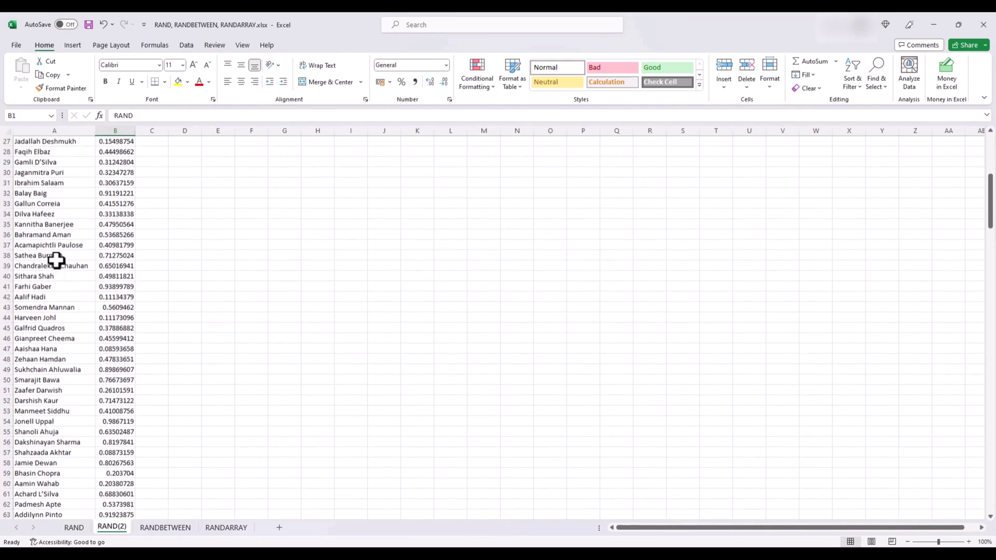
scroll(56, 260, down, 17)
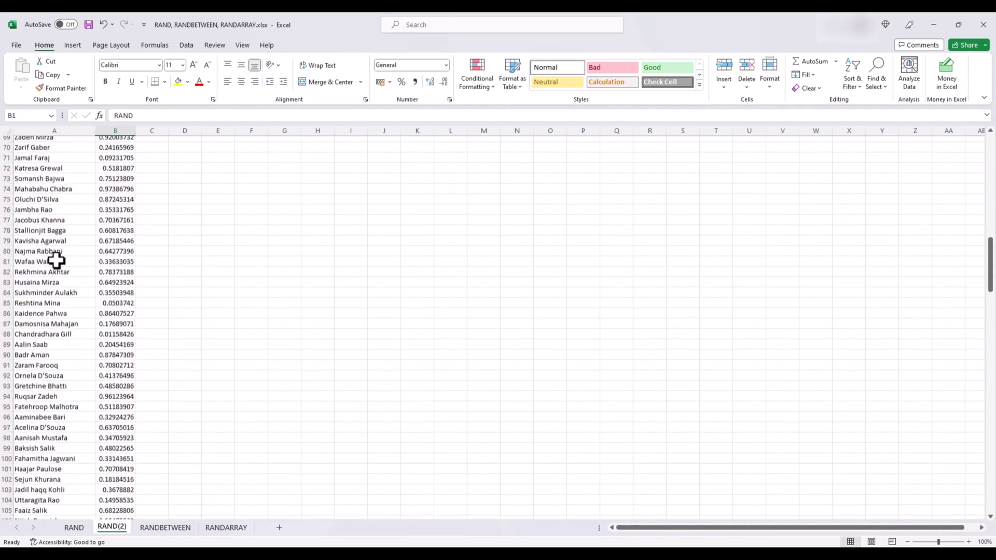
scroll(56, 261, down, 4)
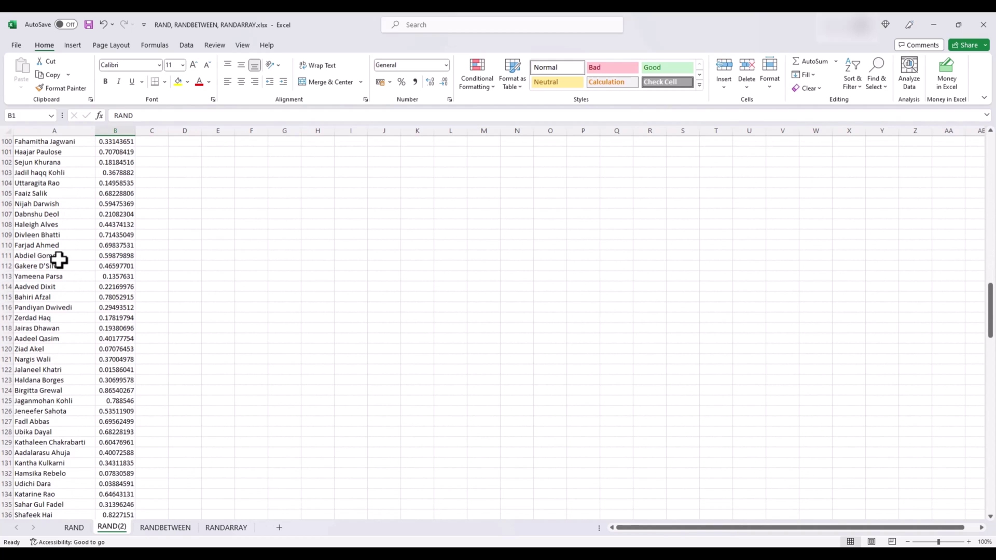
scroll(59, 260, up, 20)
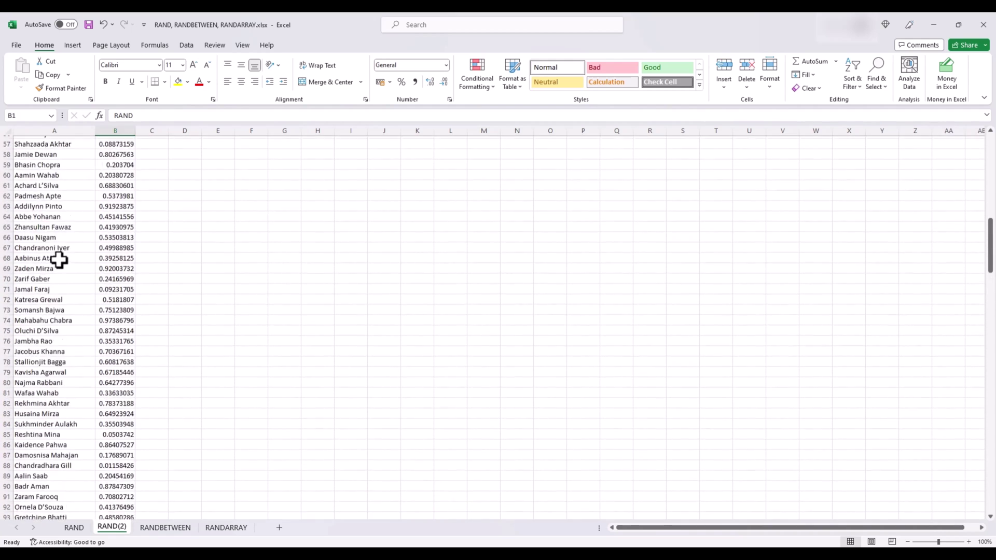
scroll(59, 260, up, 12)
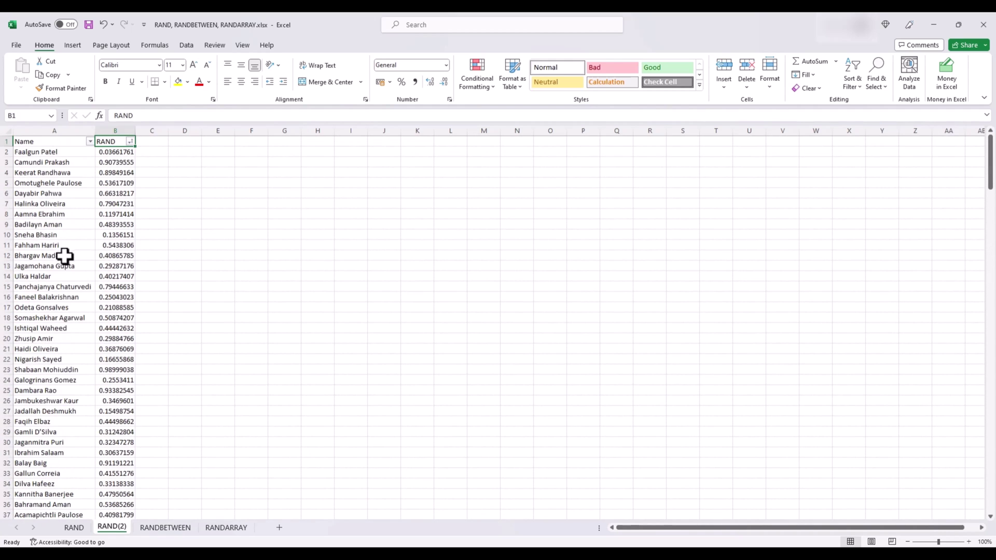
- Enter =RAND()*100 in F7, showing 1.411047
click(258, 205)
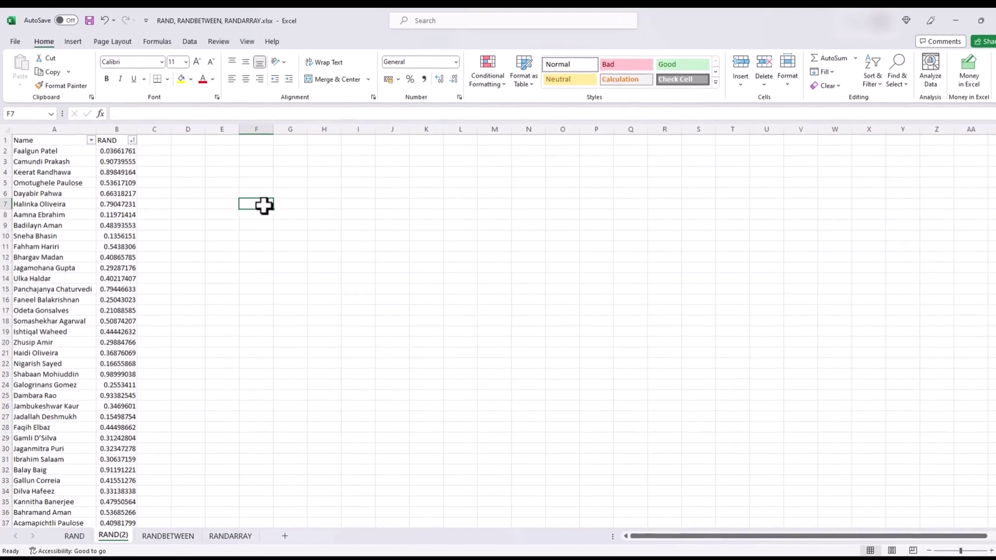
text(=ran)
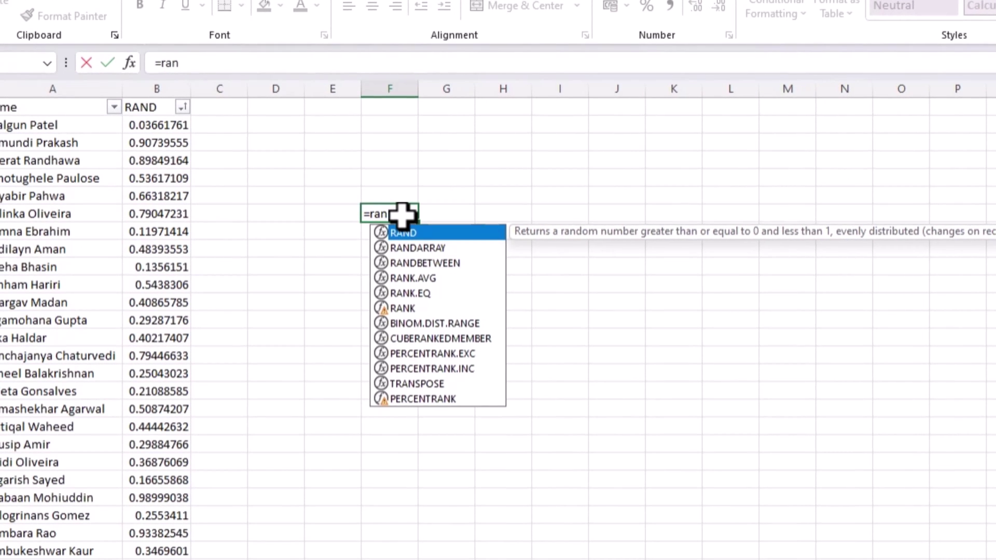
text(d)
key(Tab)
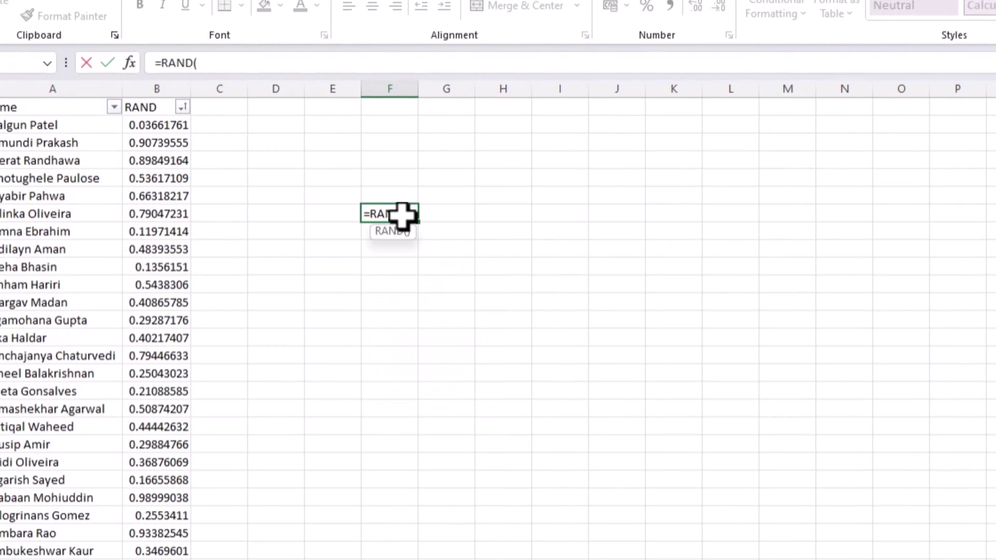
text()*)
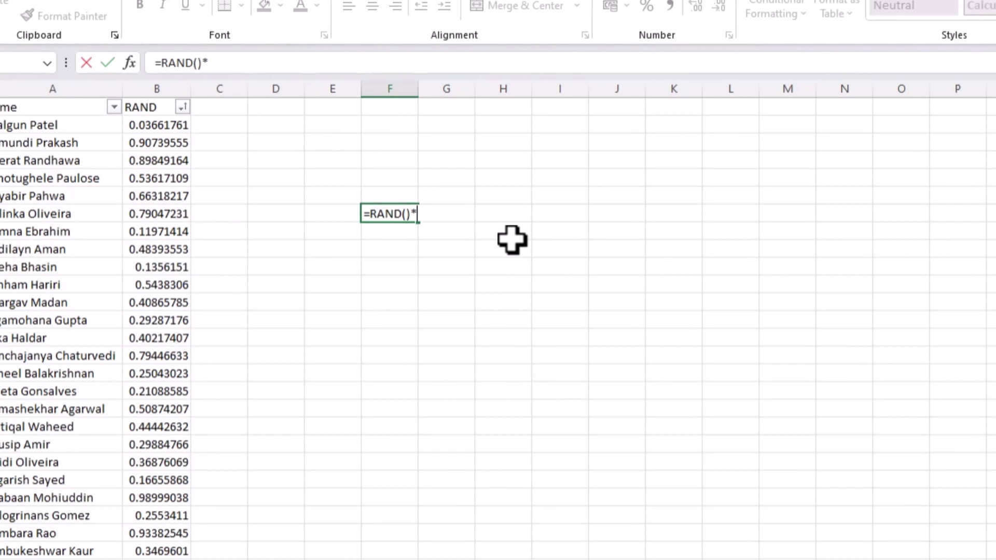
text(100)
key(Return)
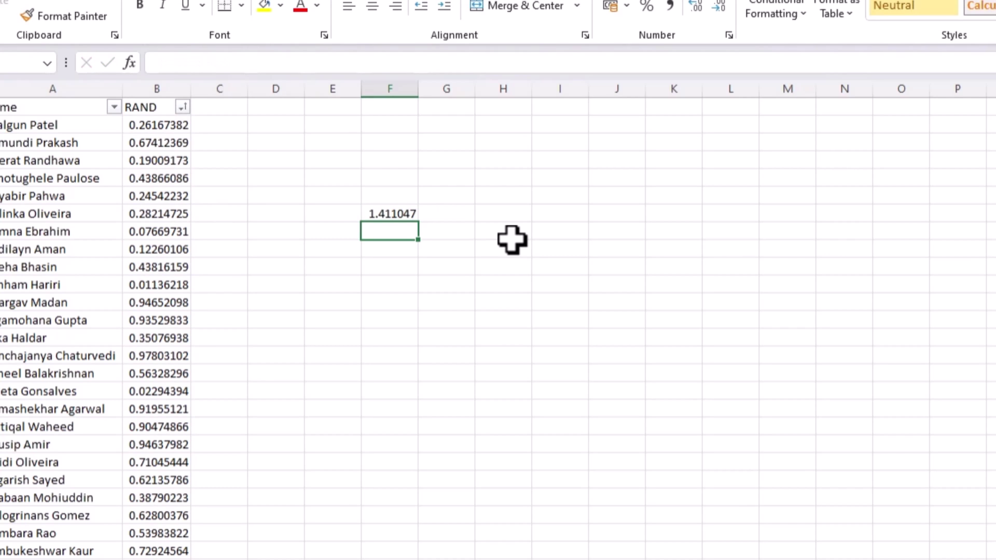
key(Up)
key(Down)
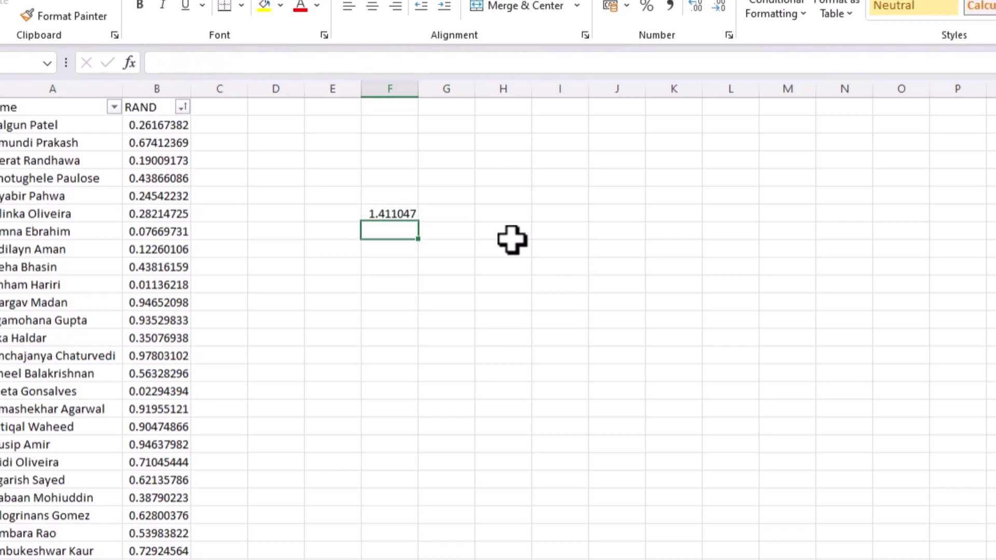
key(Down)
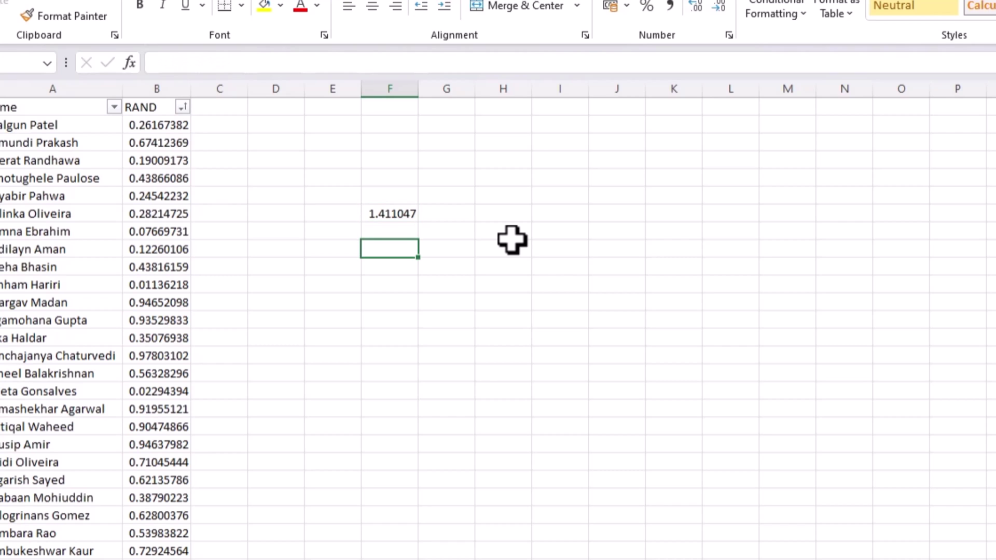
- Enter =INT(RAND()*100) in F9, showing the whole number 83
text(=)
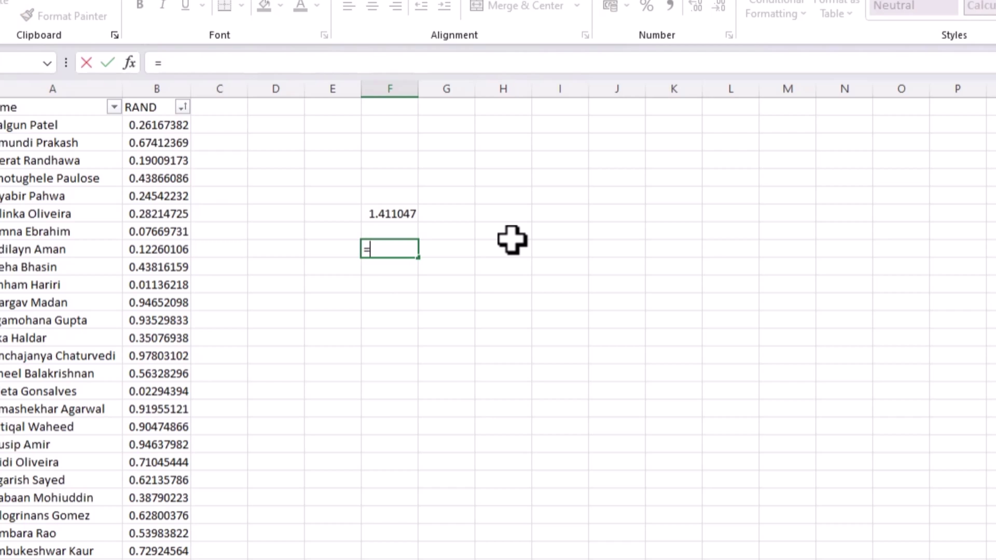
text(int)
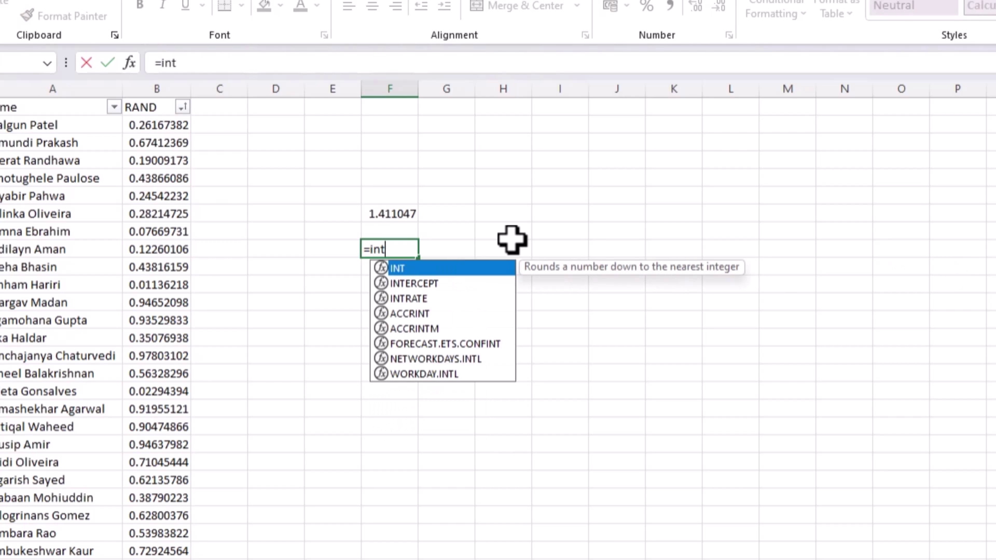
key(Tab)
text(rand)
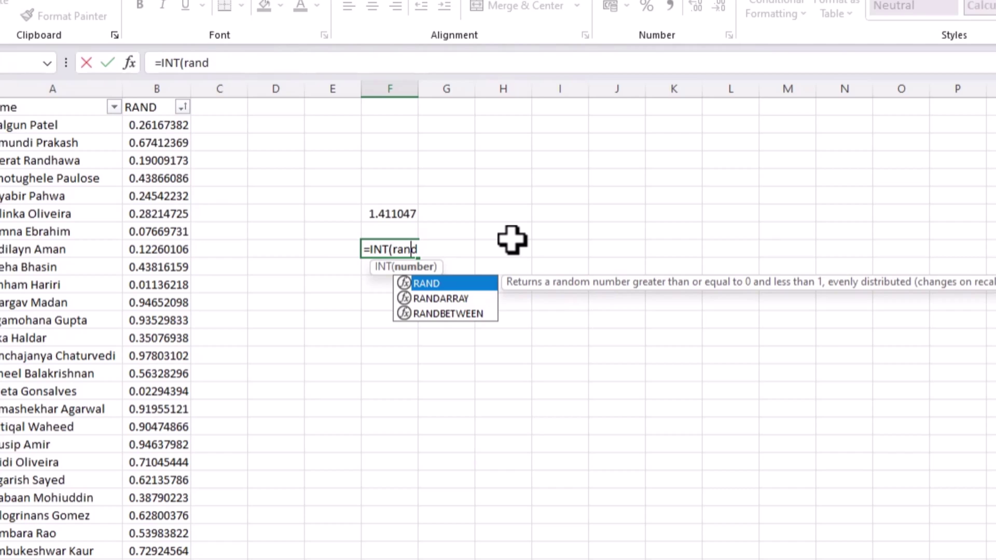
key(Tab)
text())
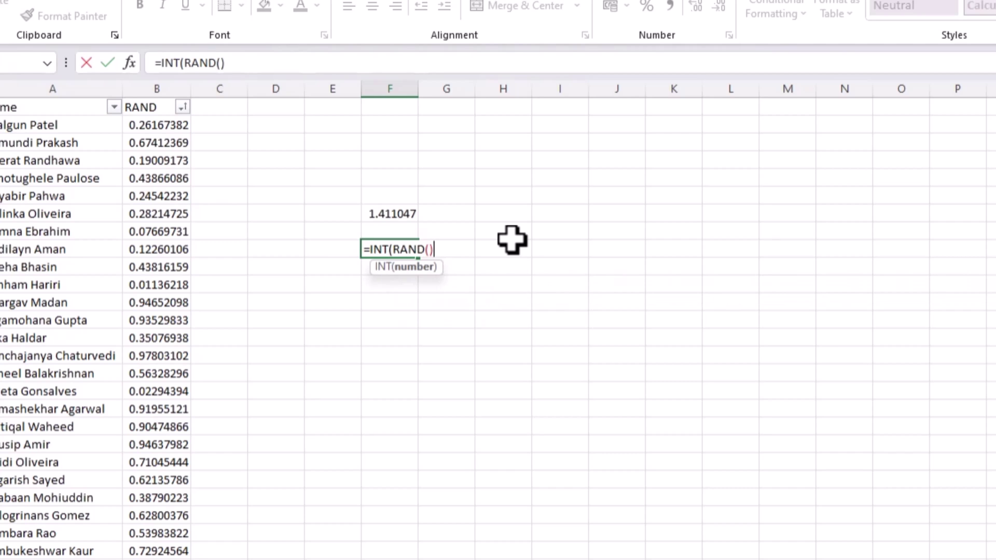
text(*1)
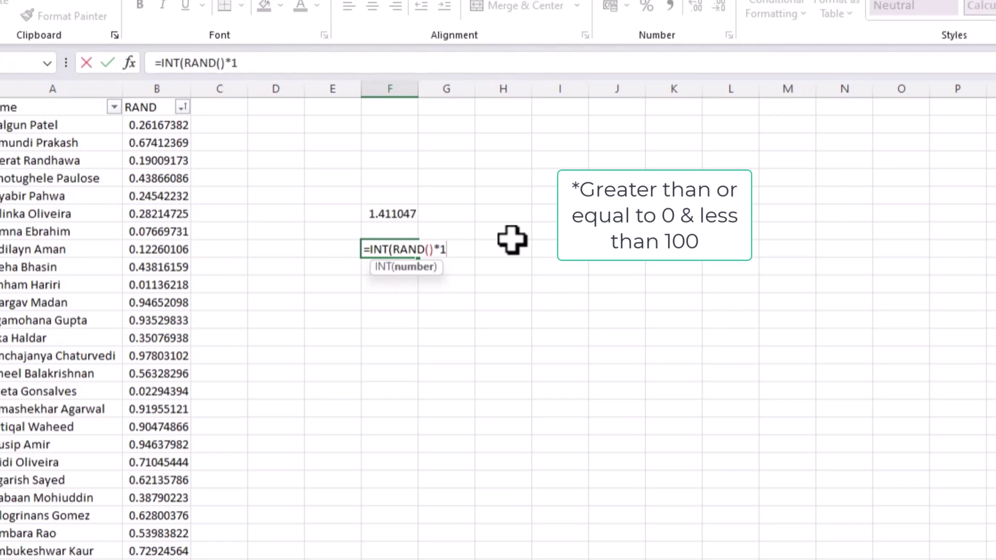
text(00))
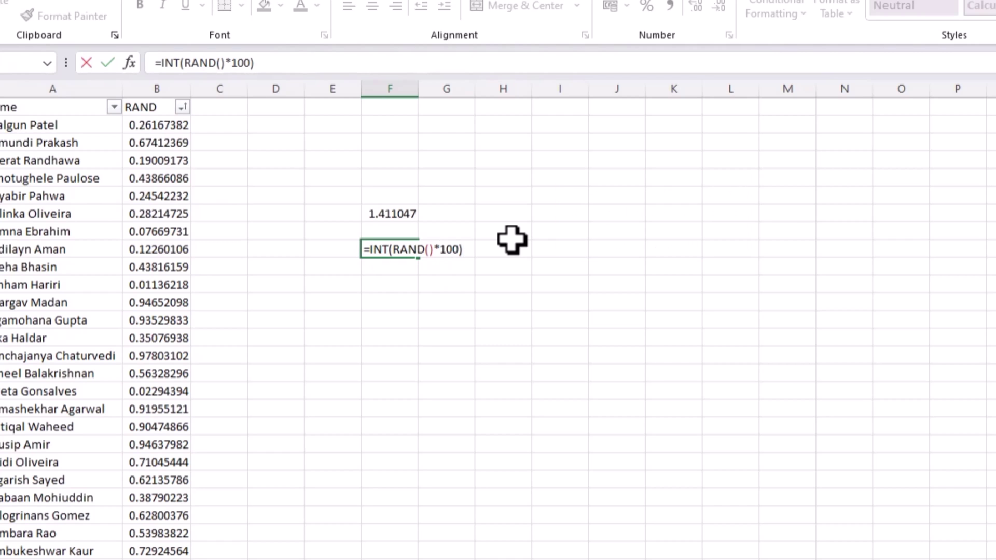
key(Return)
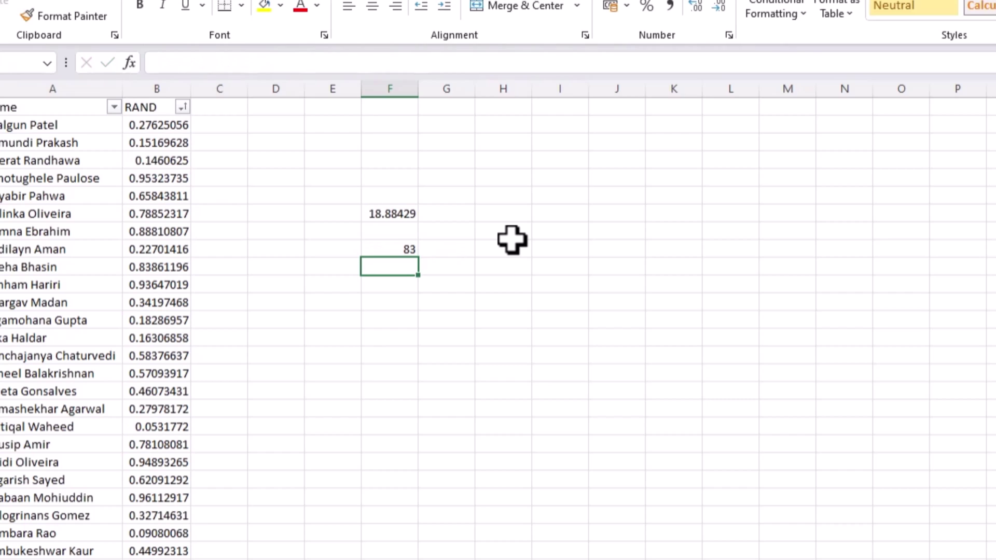
key(Up)
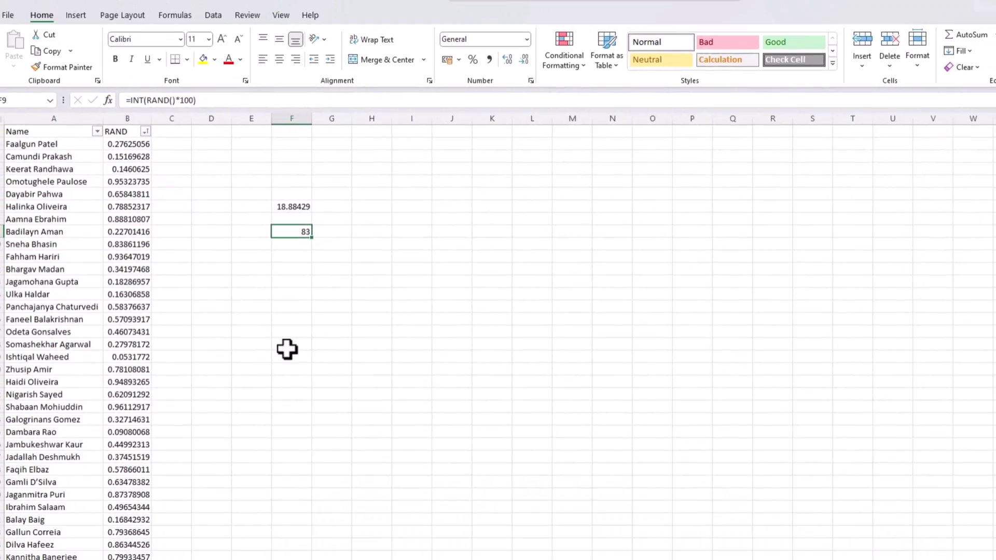
- On the RANDBETWEEN sheet, enter =RANDBETWEEN(1,100) in B4, showing 80
click(182, 529)
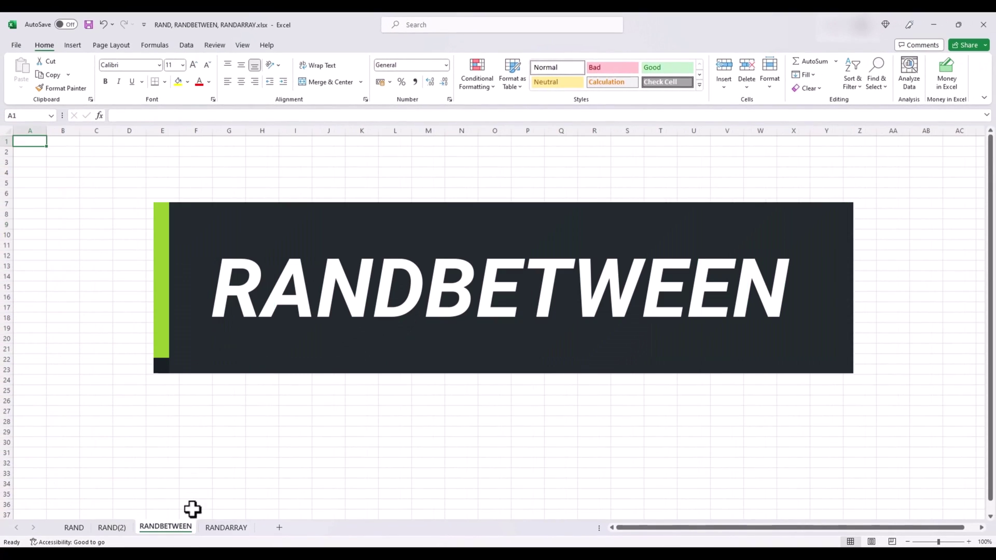
click(54, 174)
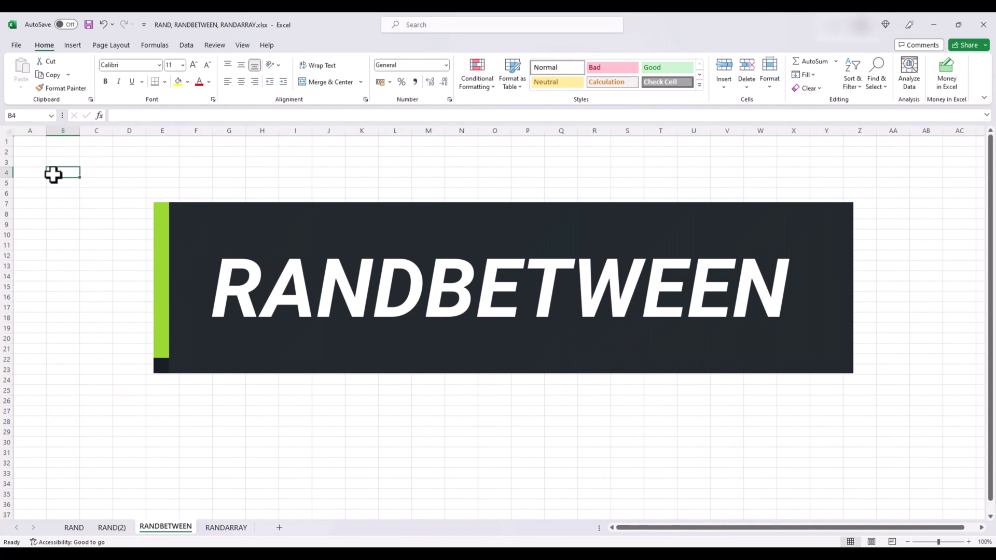
text(=)
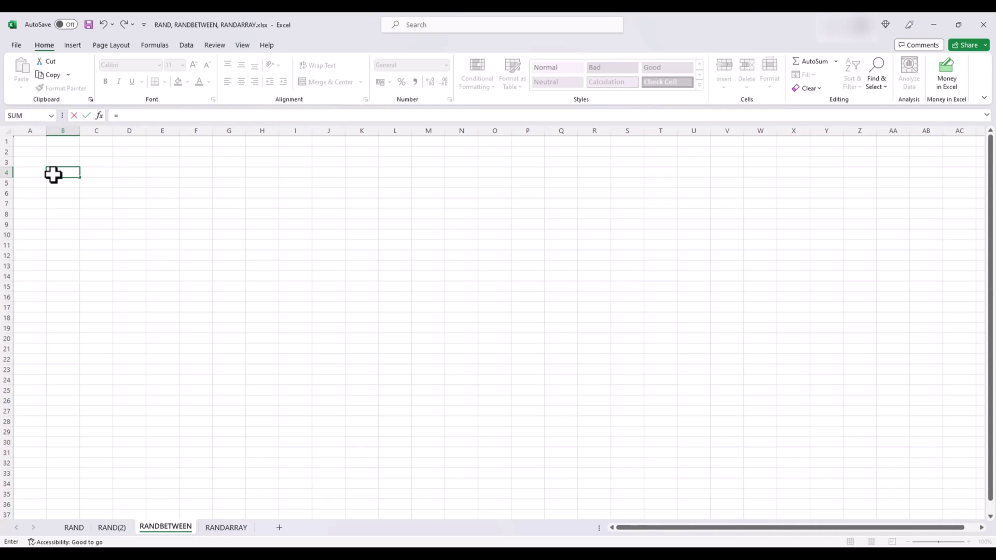
text(rand)
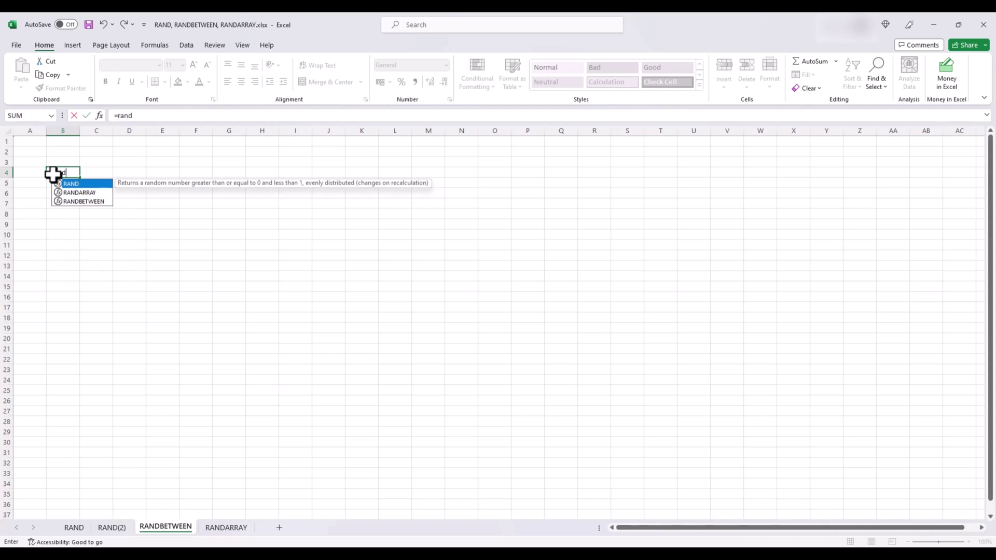
key(Down)
key(Down)
key(Tab)
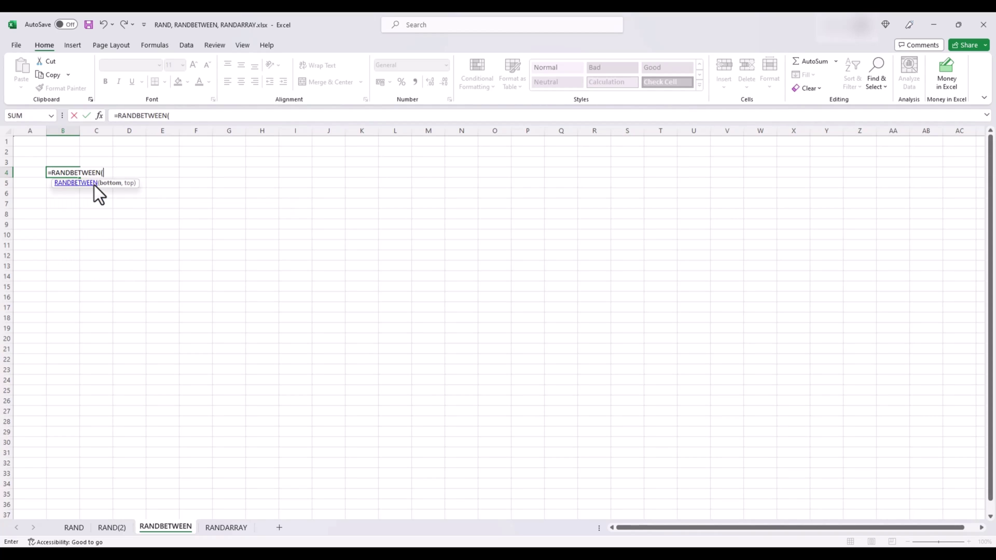
text(1,100))
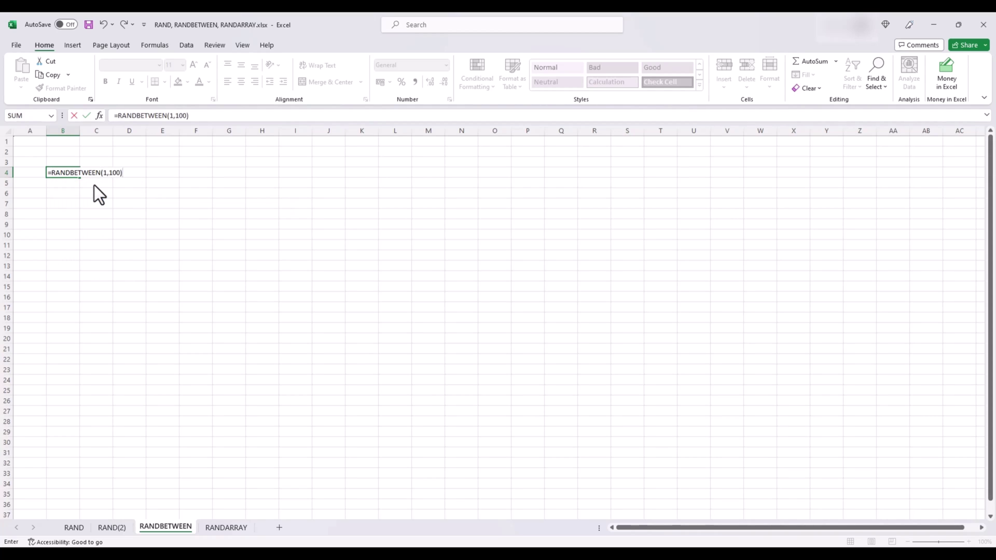
key(Return)
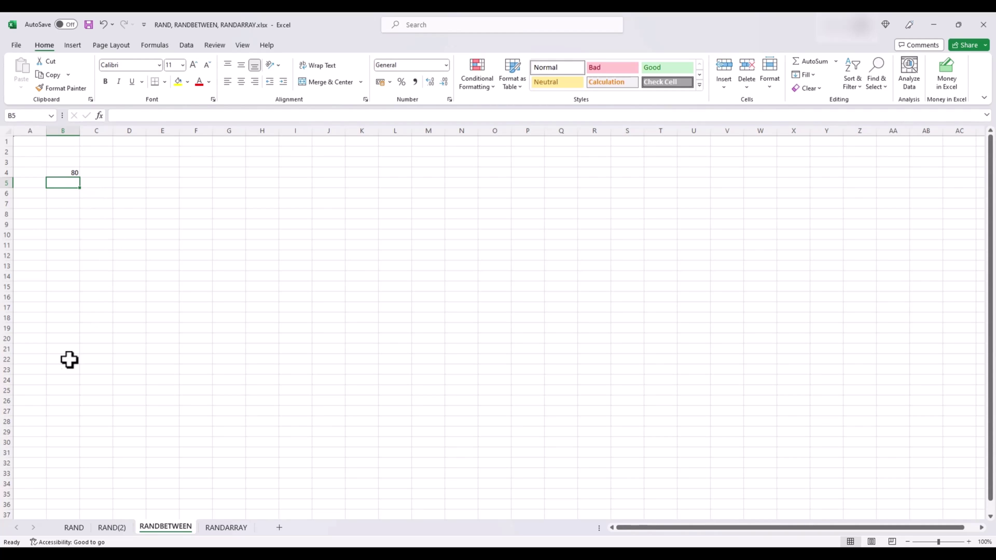
- Remove the filters from the RAND(2) table and head column C 'Fake Numbers'
click(109, 528)
click(144, 142)
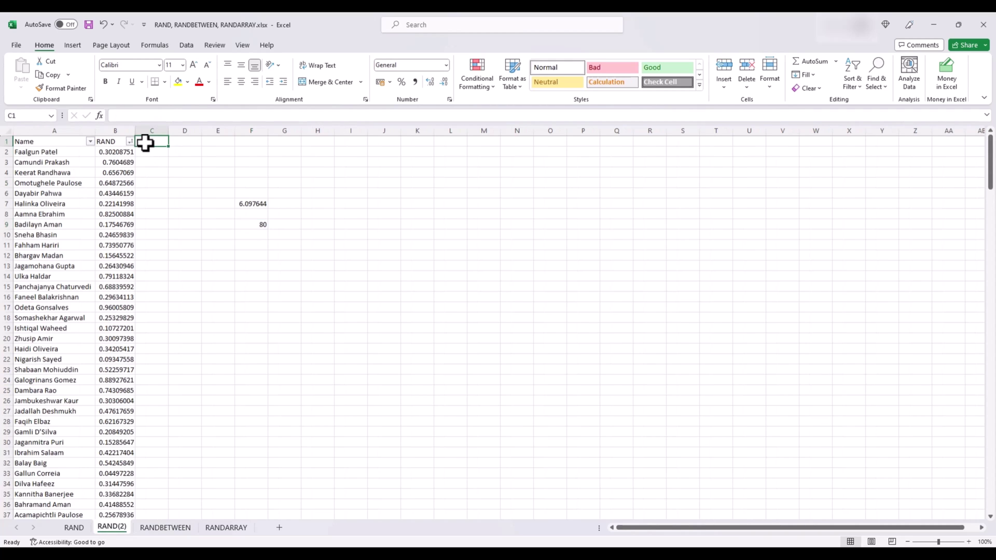
click(114, 141)
key(ctrl+shift+l)
click(146, 139)
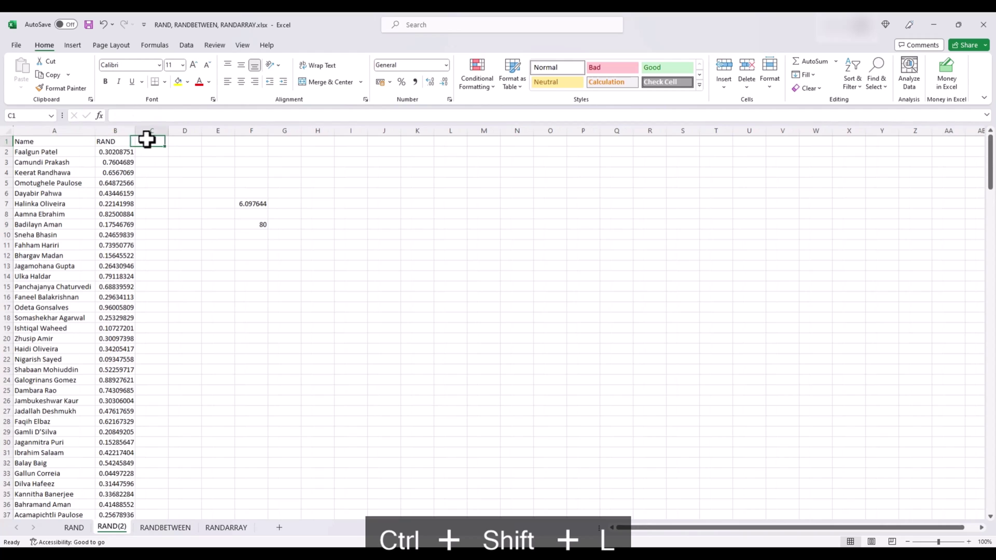
text(Fixed Numbers)
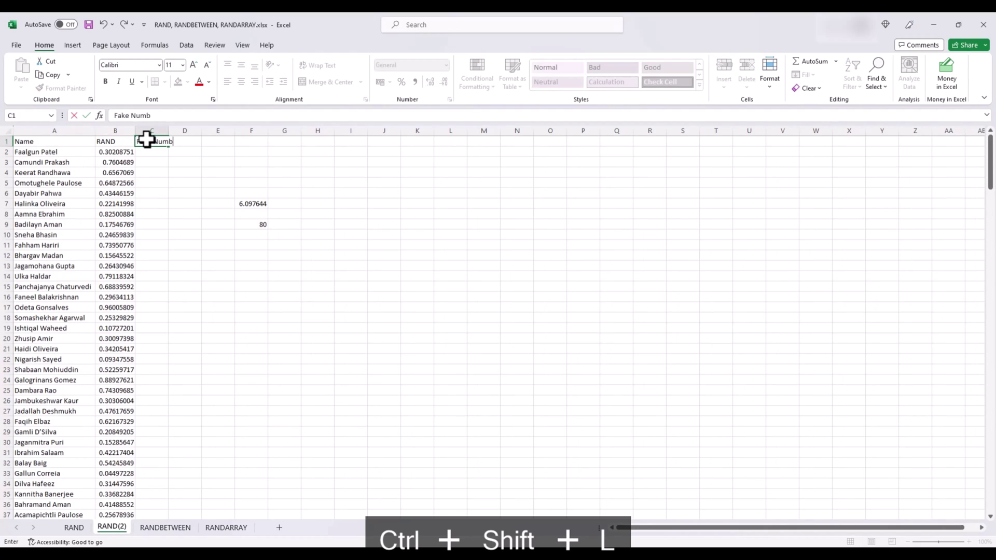
key(Return)
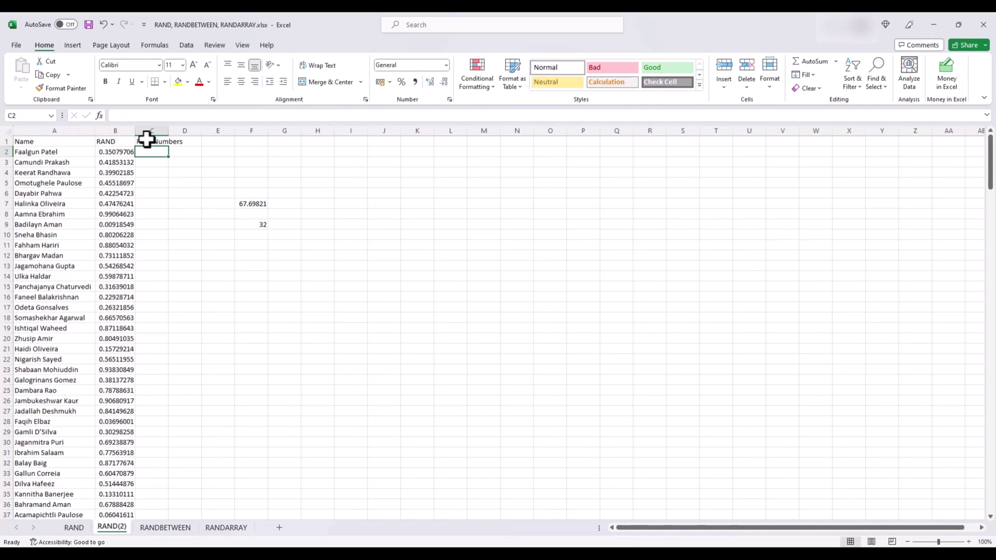
text(=rand)
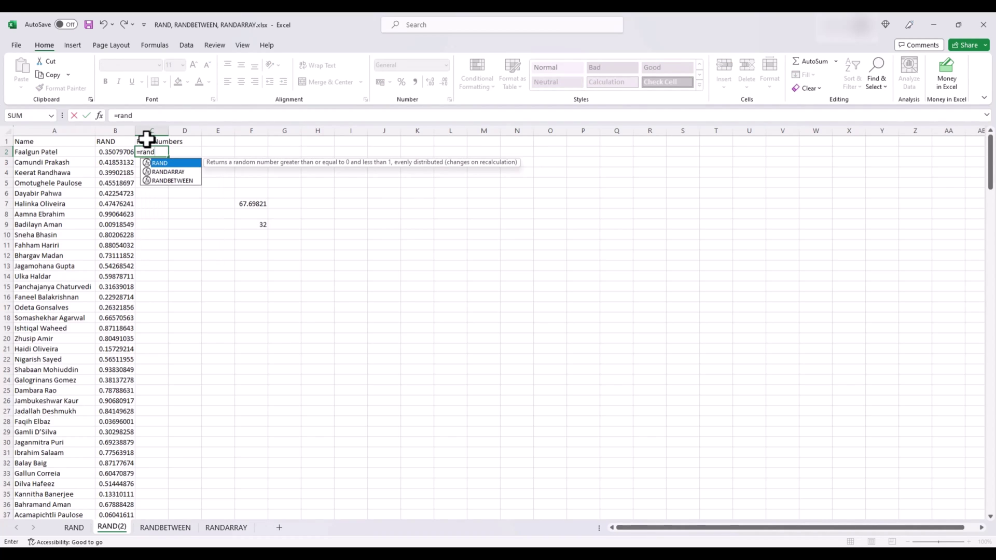
key(Down)
key(Down)
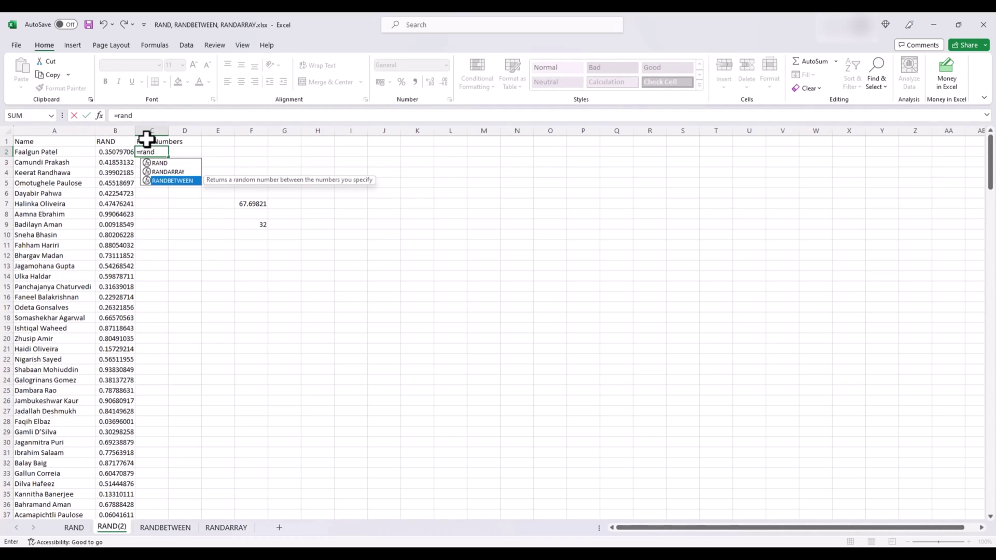
key(Tab)
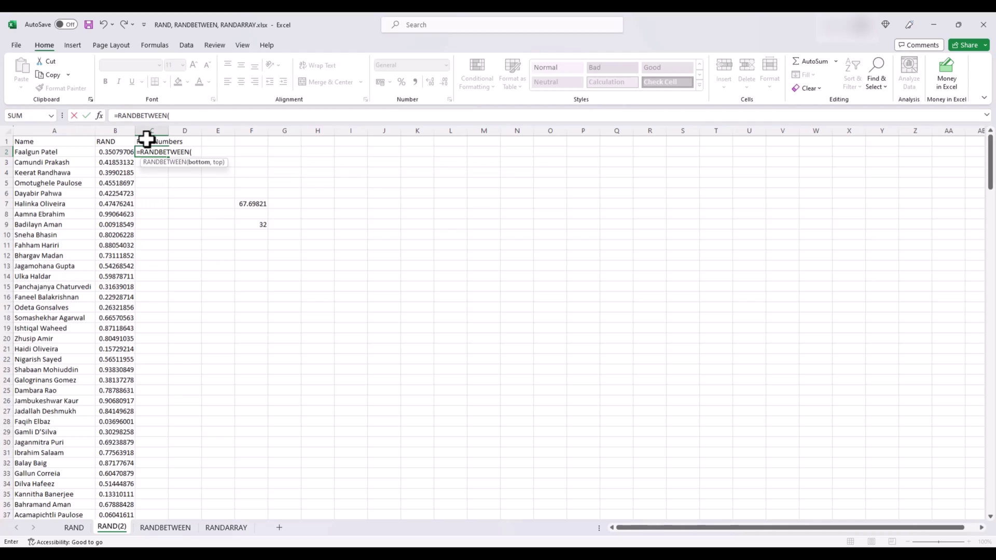
text(7000000000,)
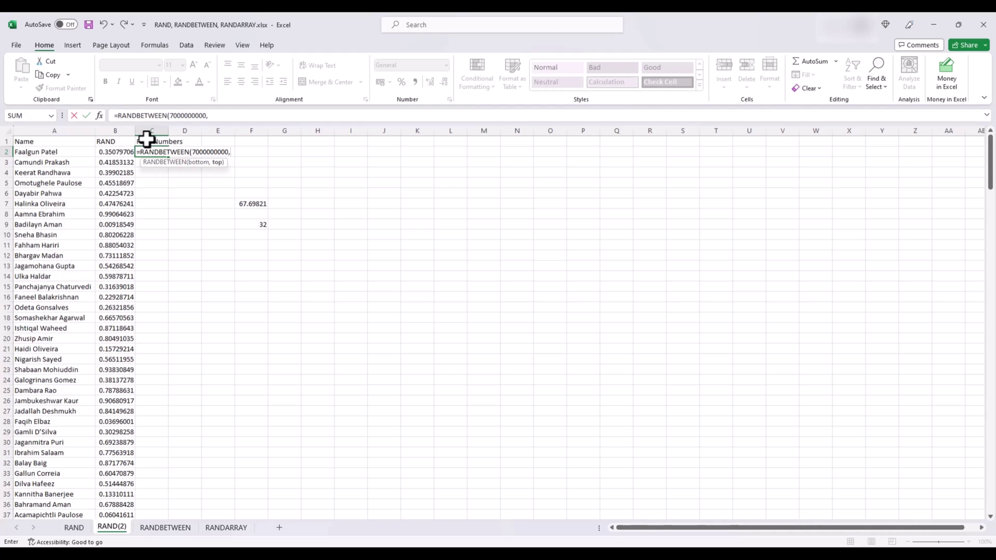
text(9999999999))
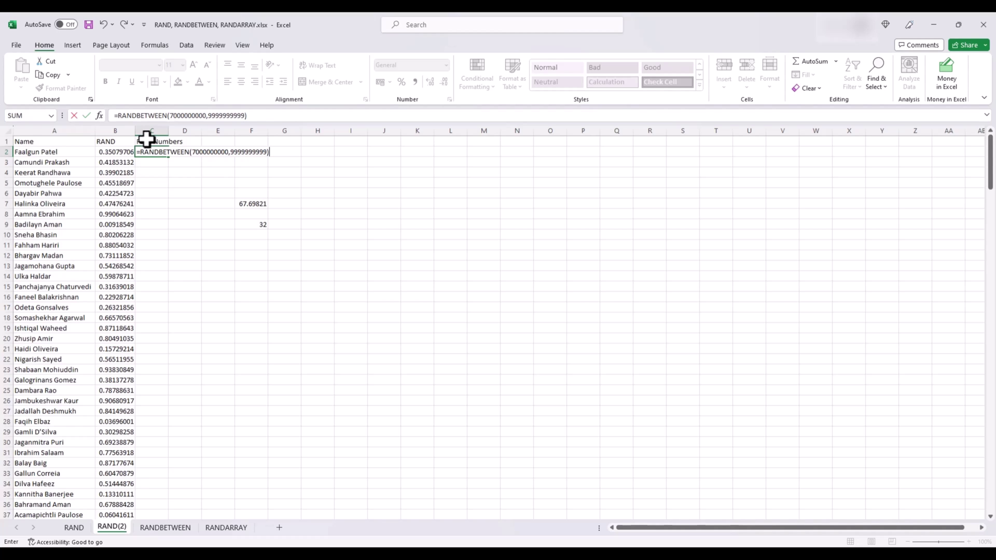
key(ctrl+Return)
- Fill C2:C251 with the fake-number RANDBETWEEN formula
key(ctrl+c)
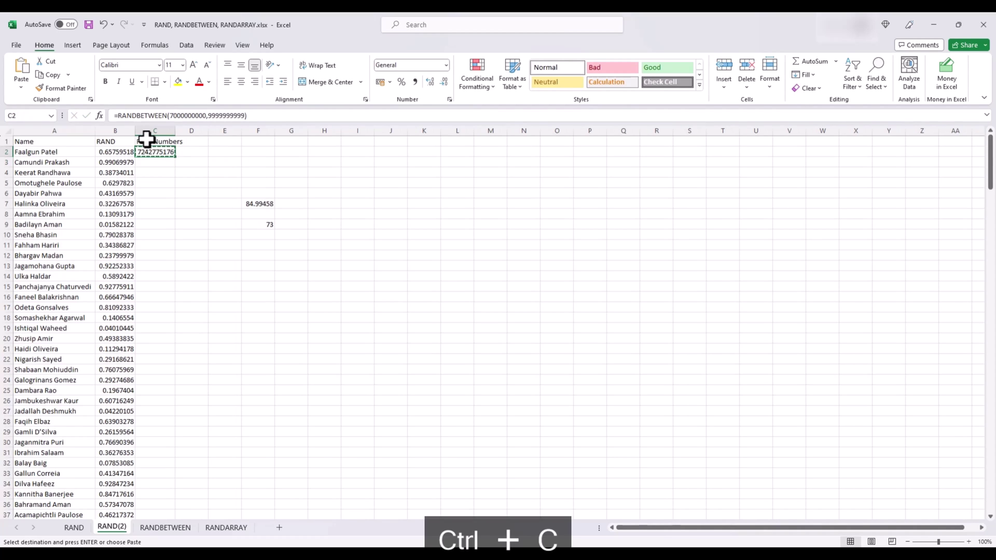
key(Left)
key(ctrl+Down)
key(Right)
key(ctrl+shift+Up)
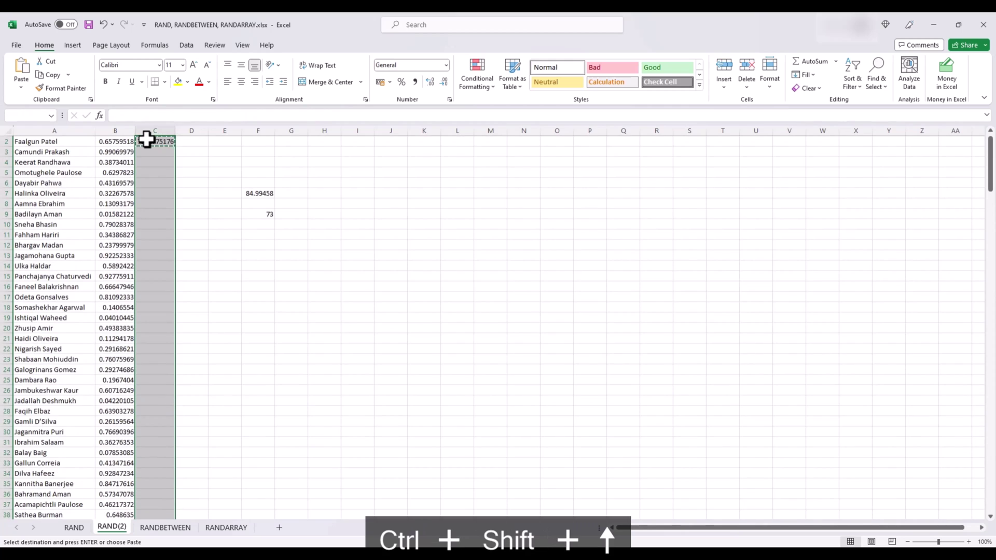
key(ctrl+v)
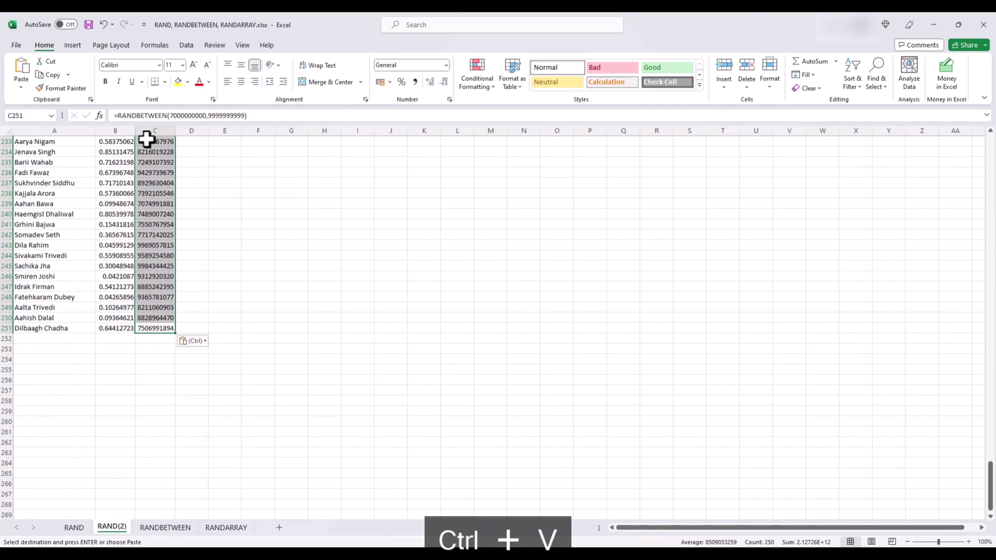
- Paste the Fake Numbers column as fixed values, then go to the RANDARRAY sheet
scroll(147, 124, up, 20)
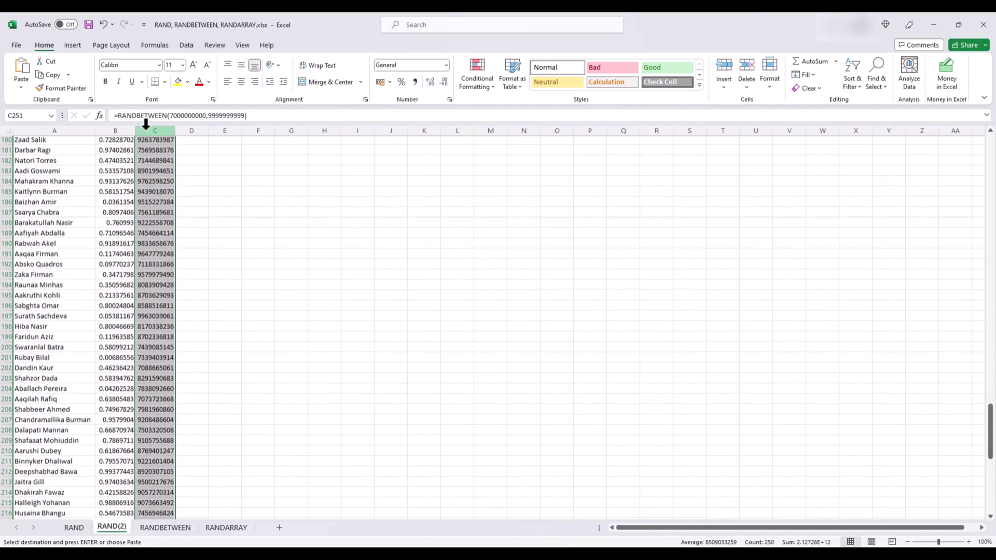
scroll(147, 125, up, 20)
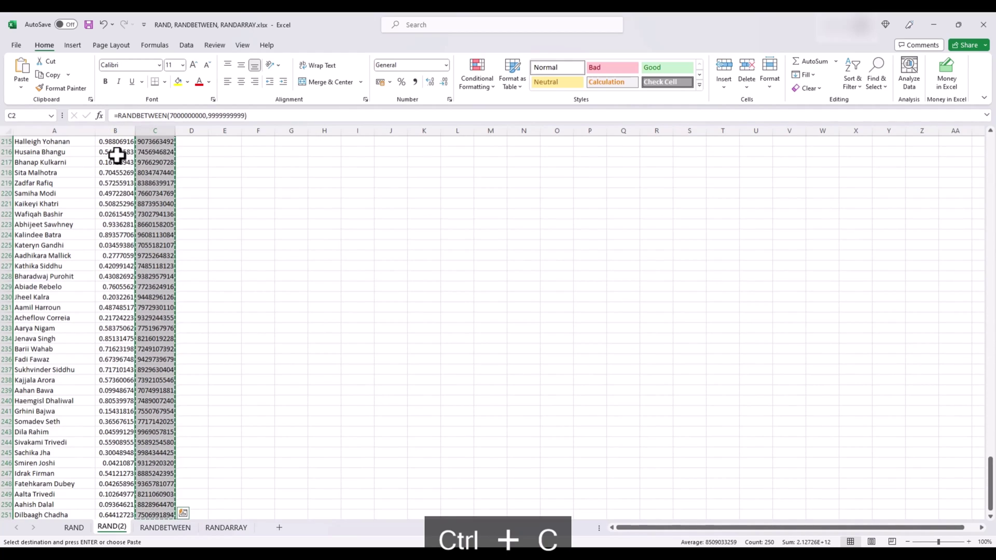
scroll(164, 161, up, 20)
right_click(168, 152)
click(208, 226)
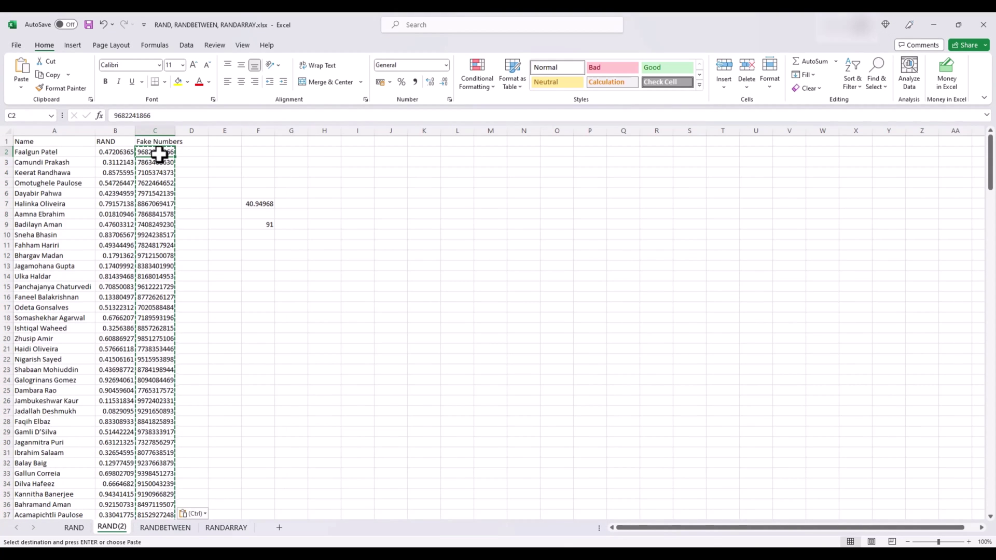
click(234, 527)
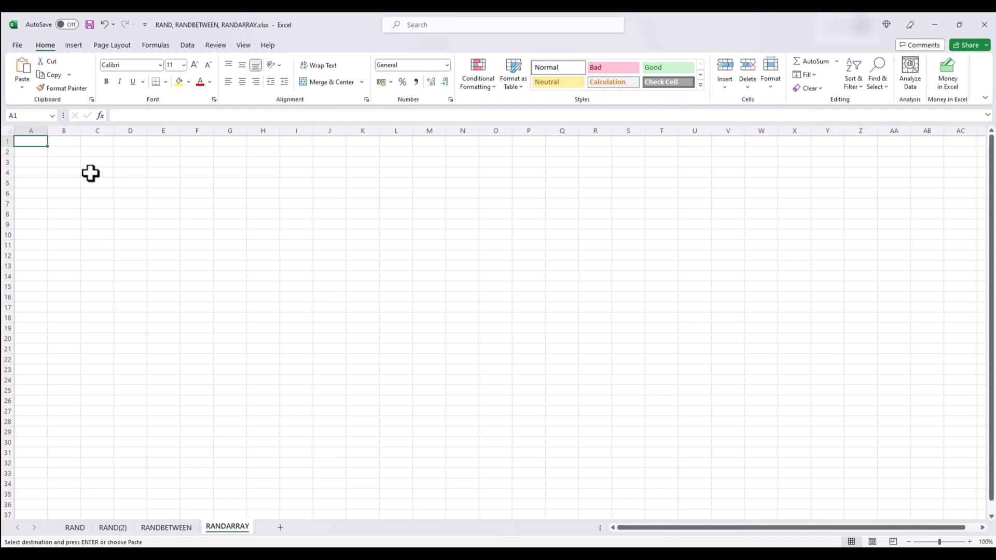
- Begin a formula with = in cell B5 of the RANDARRAY sheet
click(58, 186)
text(=)
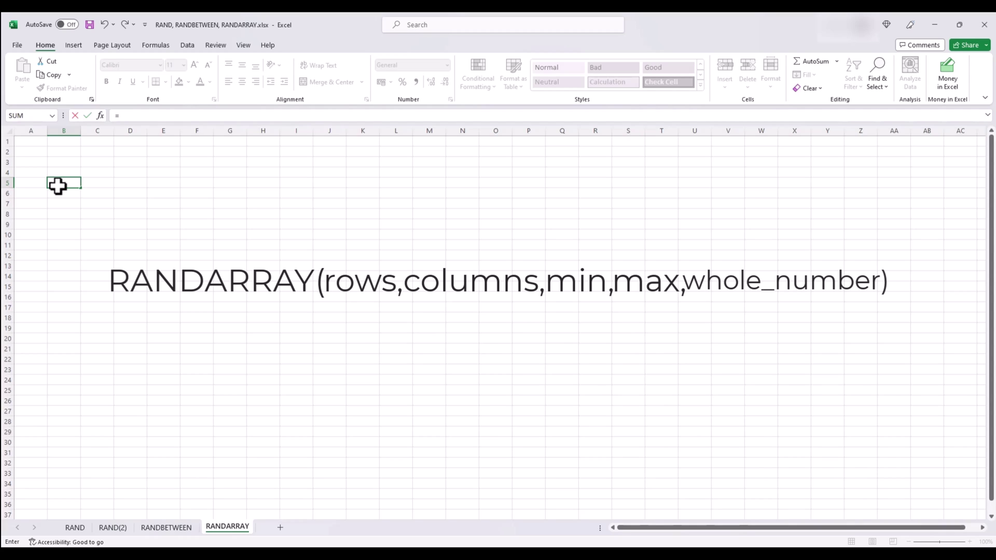
- Enter =RANDARRAY(5,3,1,100) in B5 to spill a 5-by-3 block of random decimals
text(RANDARRAY(5,3,1,100))
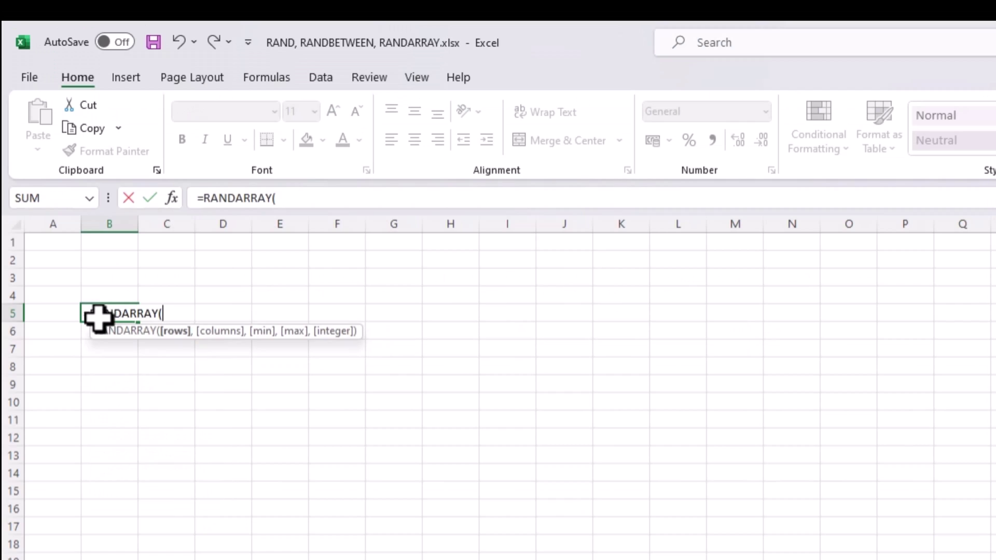
key(Return)
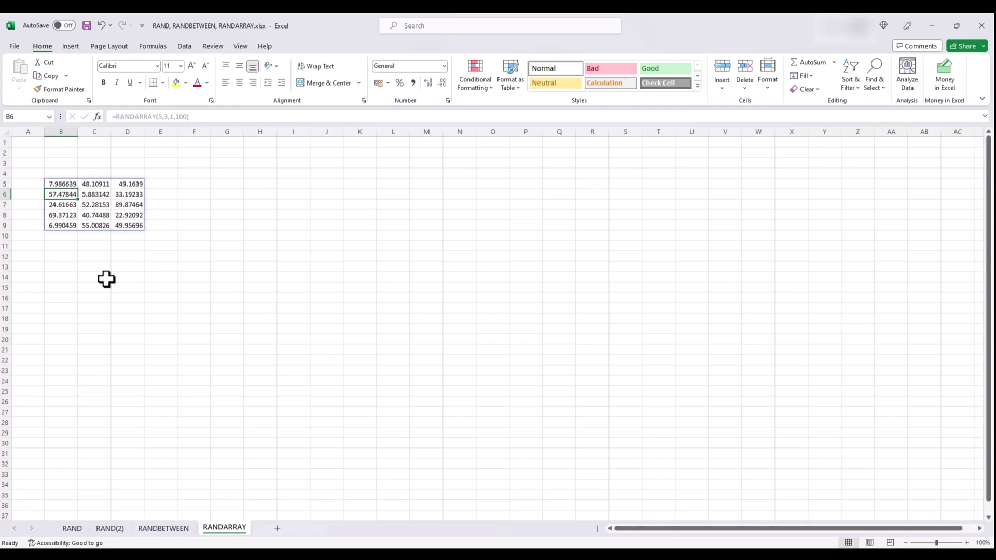
- Enter =RANDARRAY(,,1,100) in B12 for a single random value between 1 and 100
click(59, 258)
text(=)
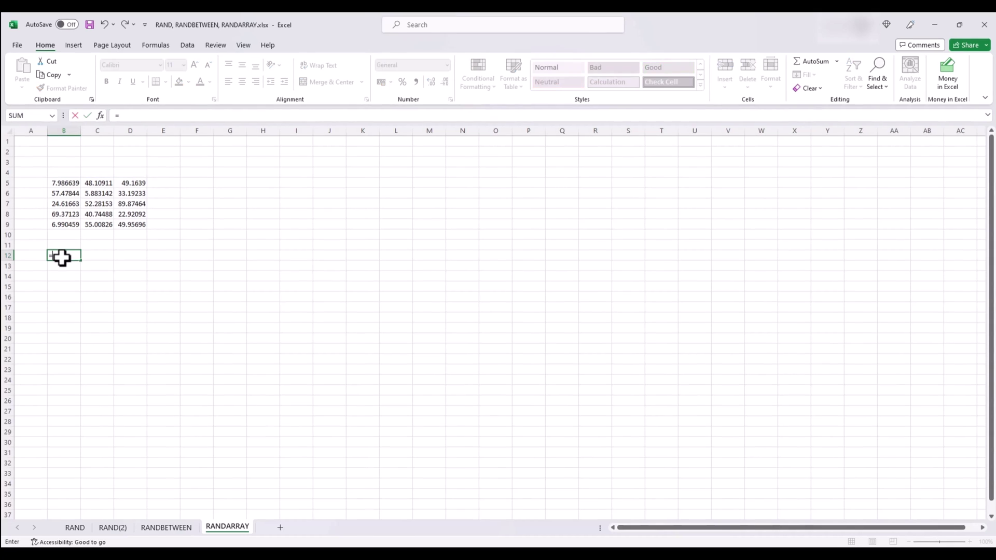
text(rand)
key(Down)
key(Tab)
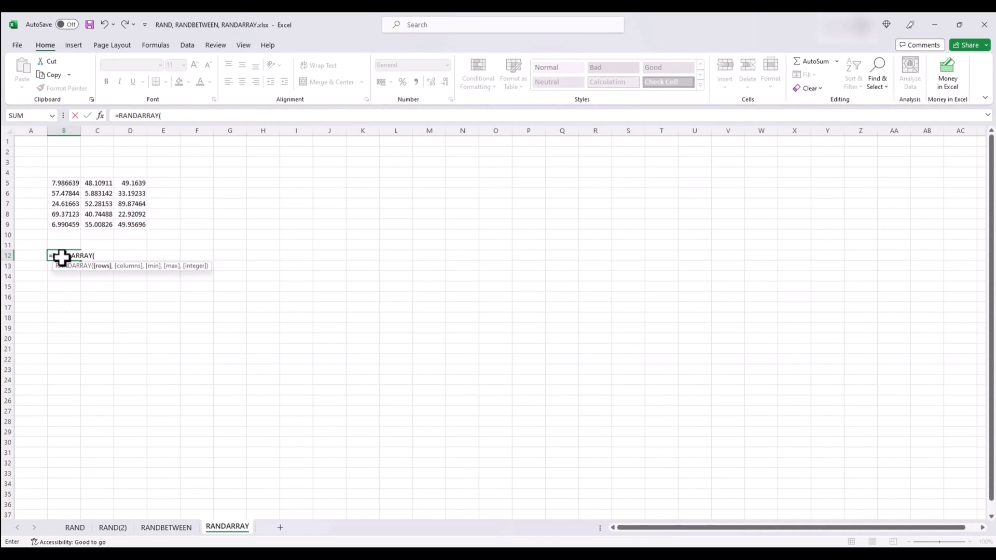
text(,,1,100)
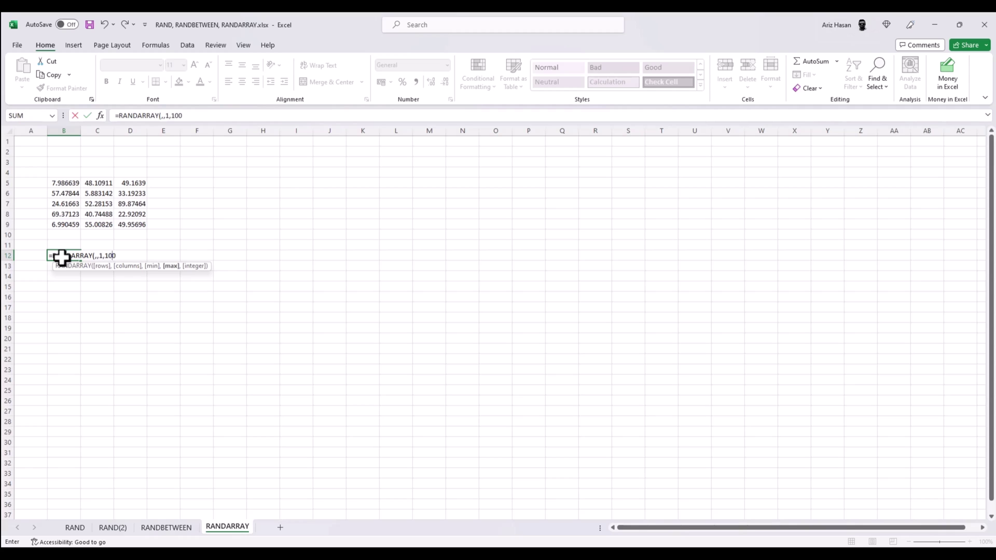
key(Return)
- Enter =RANDARRAY(5,3,,,) in B14 to spill a 5-by-3 block of 0–1 decimals
click(56, 274)
text(=rand)
key(Down)
key(Tab)
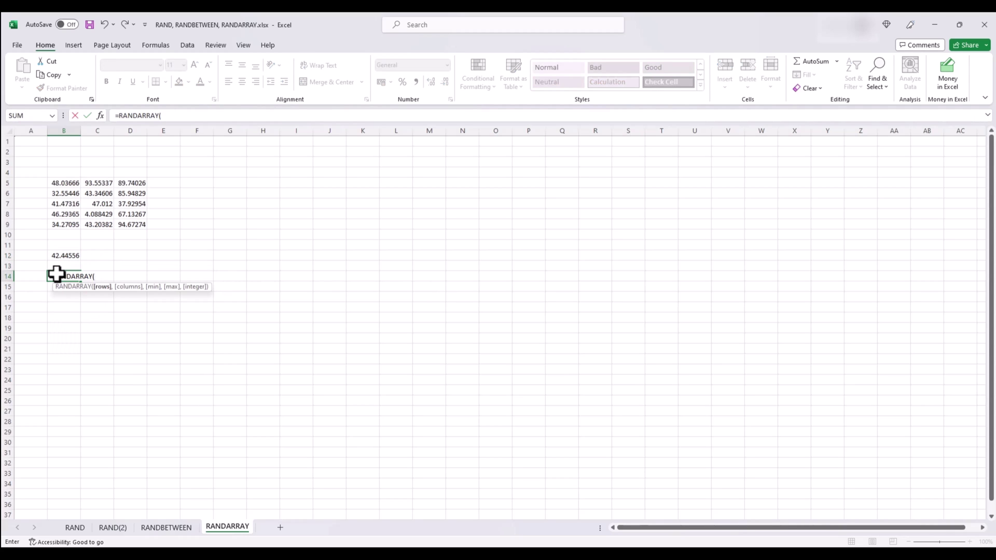
text(5,3,,,)
key(Return)
click(56, 274)
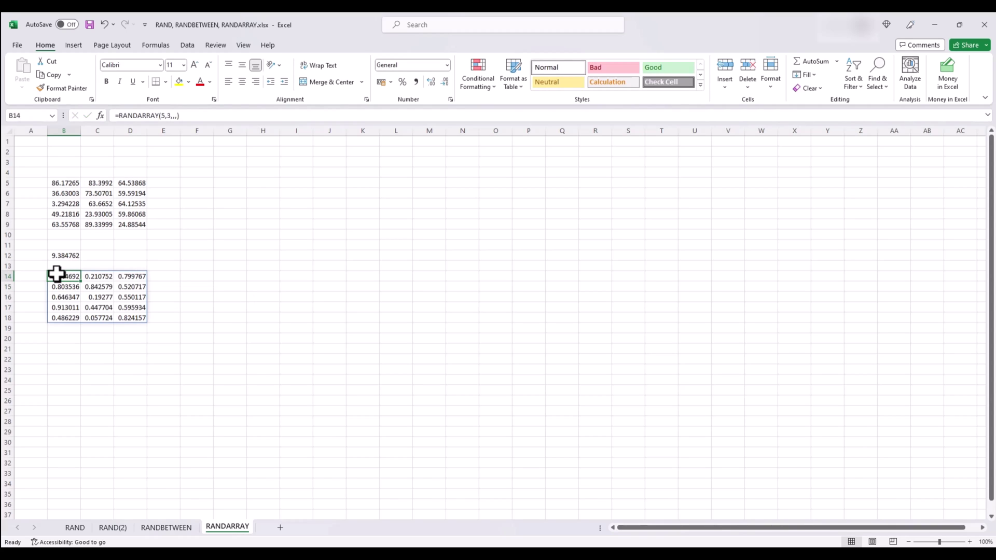